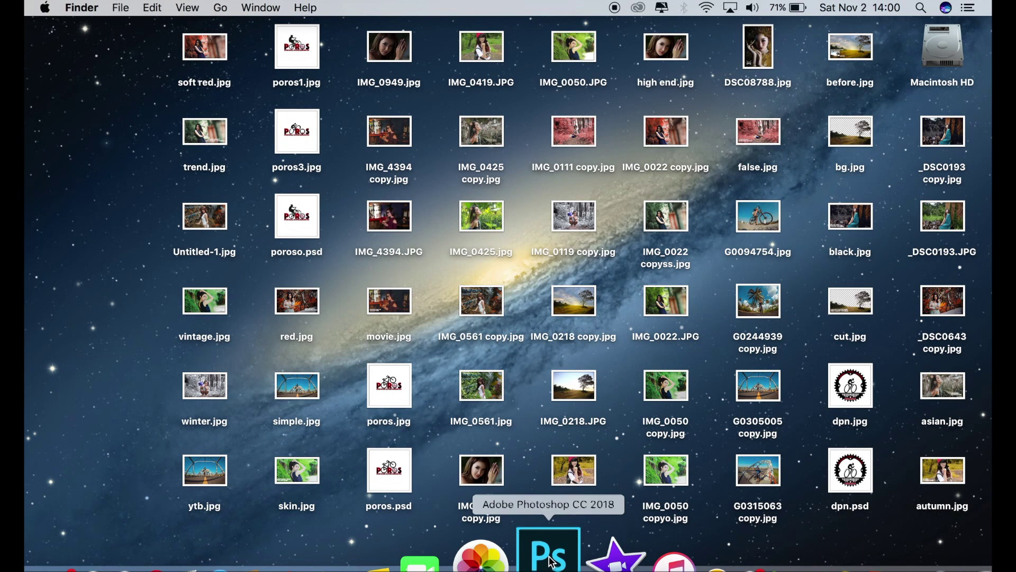
- Launch Adobe Photoshop CC 2018 from its Dock icon
{"action": "left_click", "coordinate": [552, 561]}
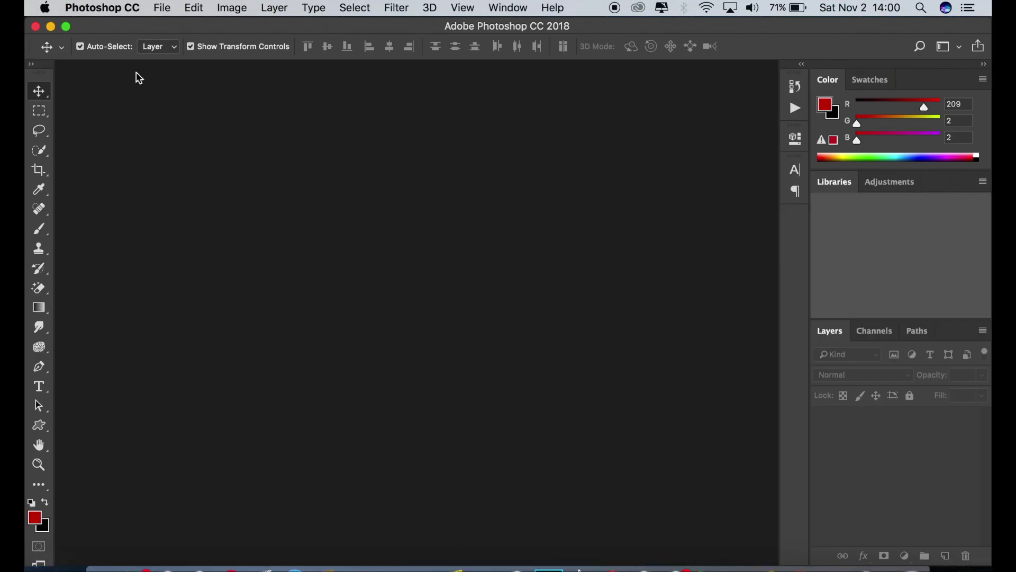
- Open _DSC0193.JPG from the Desktop through File > Open
{"action": "left_click", "coordinate": [164, 10]}
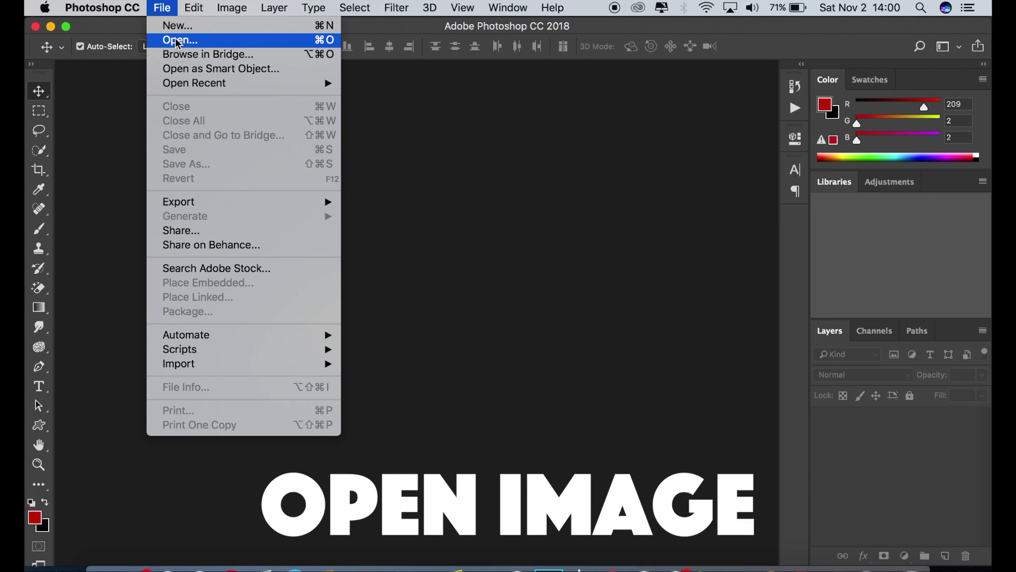
{"action": "left_click", "coordinate": [178, 44]}
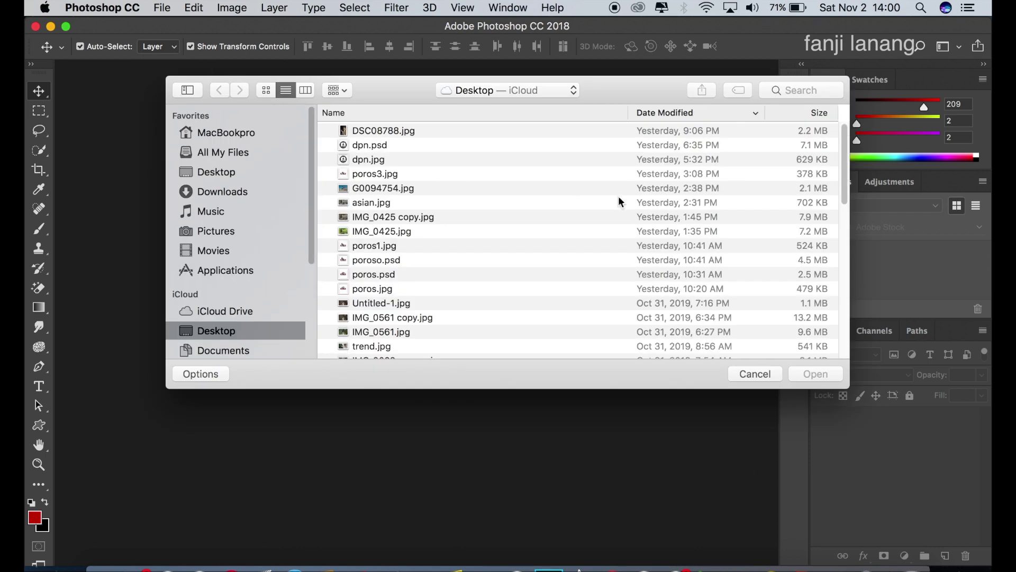
{"action": "left_click_drag", "start_coordinate": [845, 172], "coordinate": [844, 265]}
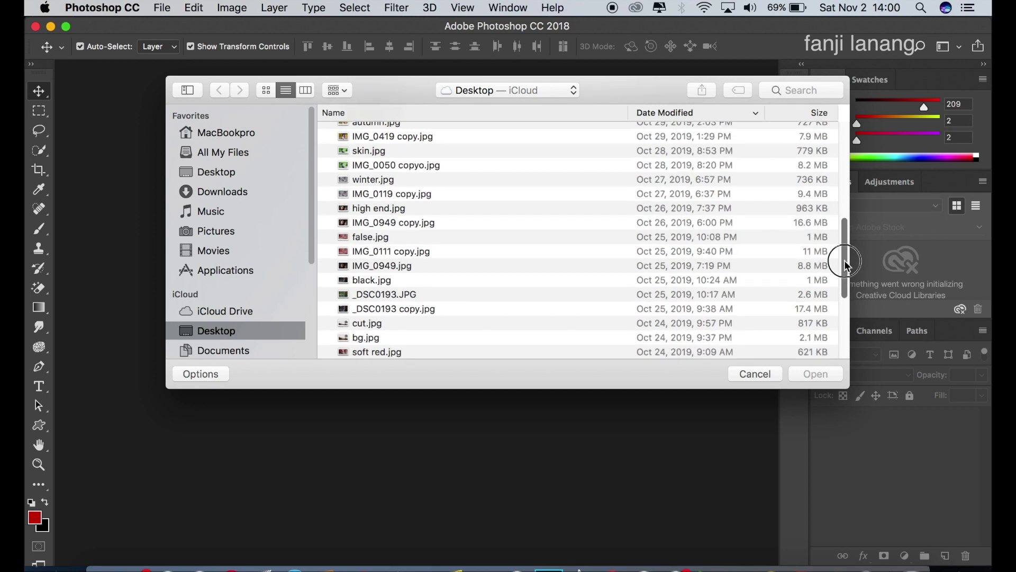
{"action": "left_click", "coordinate": [455, 294]}
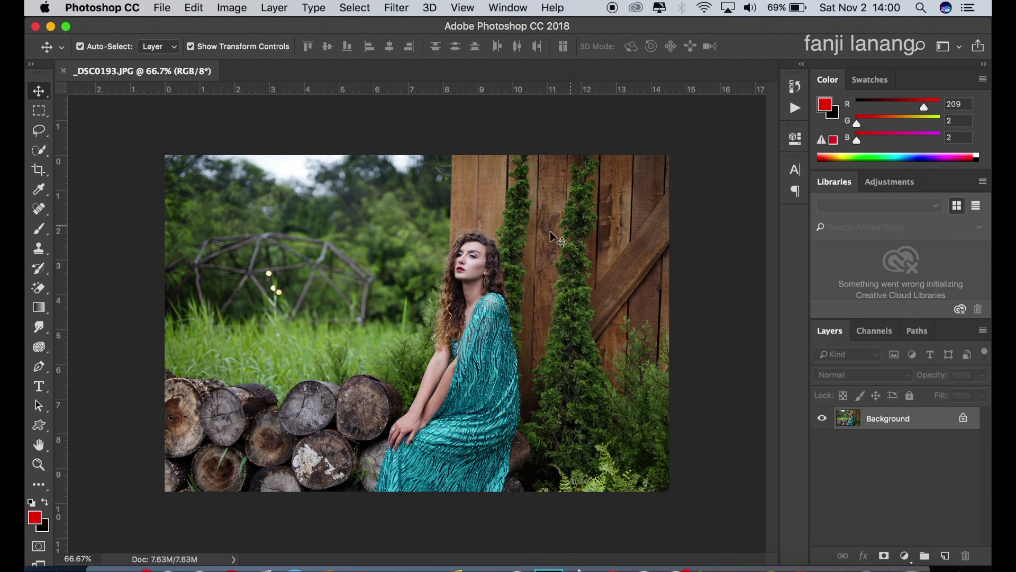
- Make a Background copy layer and run the Camera Raw Filter on it
{"action": "left_click_drag", "start_coordinate": [915, 422], "coordinate": [945, 554]}
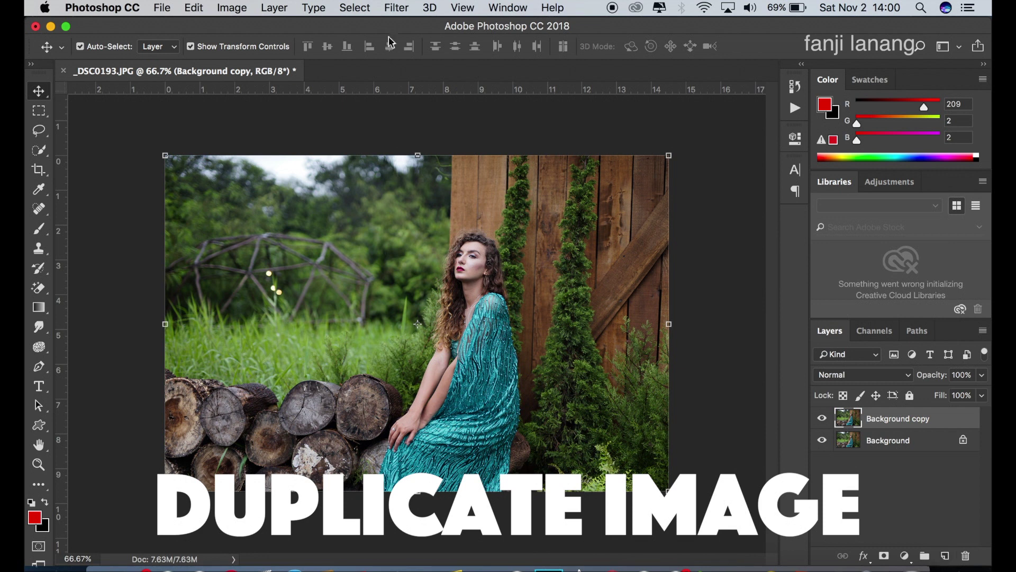
{"action": "left_click", "coordinate": [396, 7]}
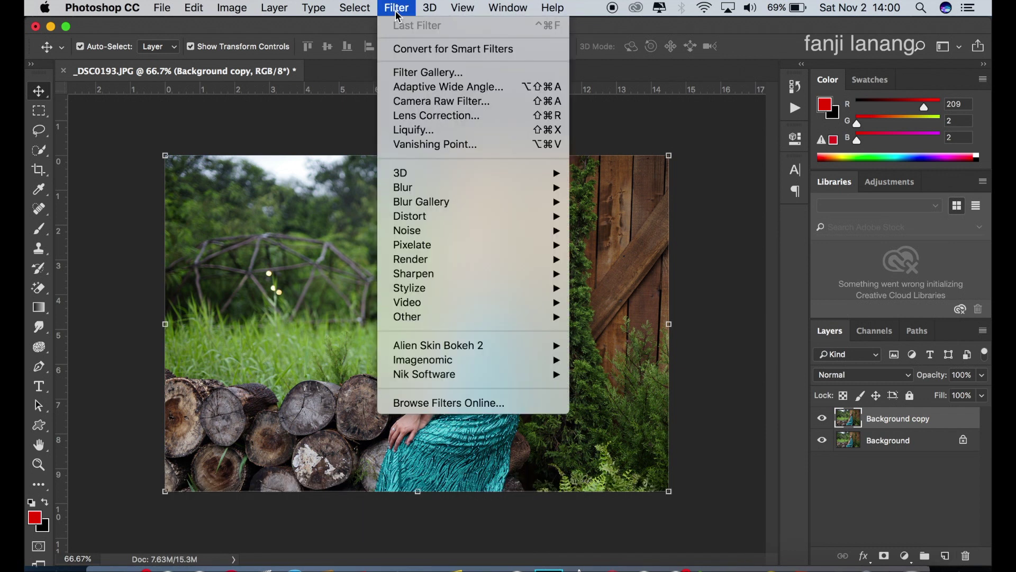
{"action": "left_click", "coordinate": [503, 101]}
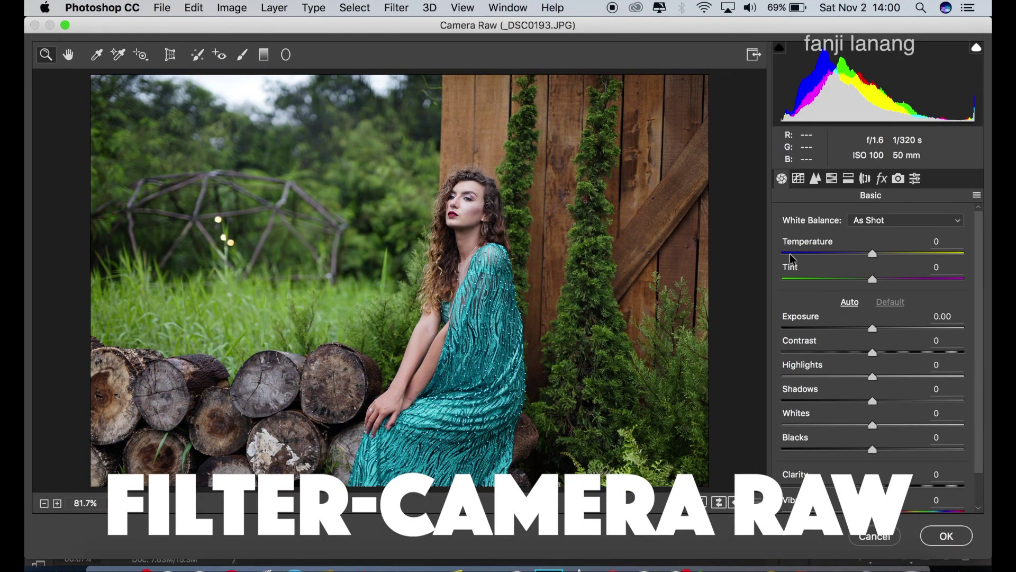
- Set Temperature +10, Tint -10, Contrast +40, Highlights -50, Shadows +40, Whites -75, Blacks -15, Clarity +15
{"action": "mouse_move", "coordinate": [869, 254]}
{"action": "left_mouse_down"}
{"action": "mouse_move", "coordinate": [883, 258]}
{"action": "mouse_move", "coordinate": [861, 294]}
{"action": "left_mouse_up"}
{"action": "left_click", "coordinate": [871, 281]}
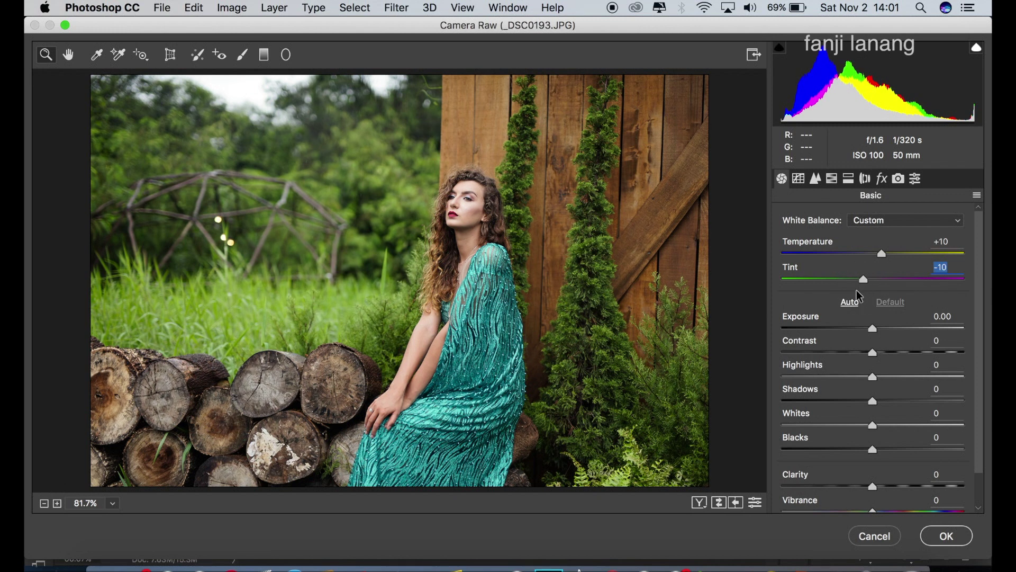
{"action": "left_click_drag", "start_coordinate": [893, 354], "coordinate": [910, 366]}
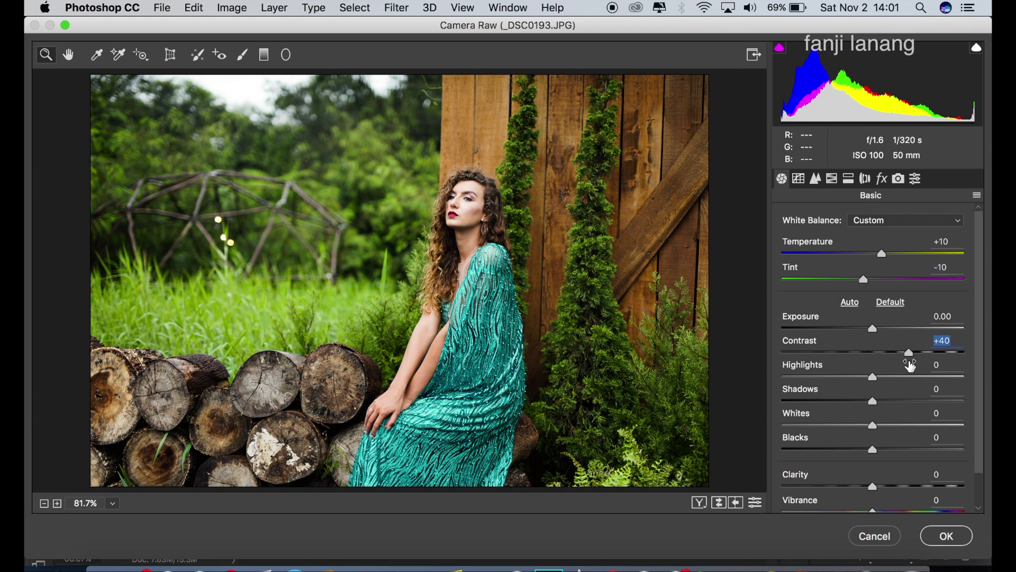
{"action": "left_click_drag", "start_coordinate": [825, 382], "coordinate": [829, 385]}
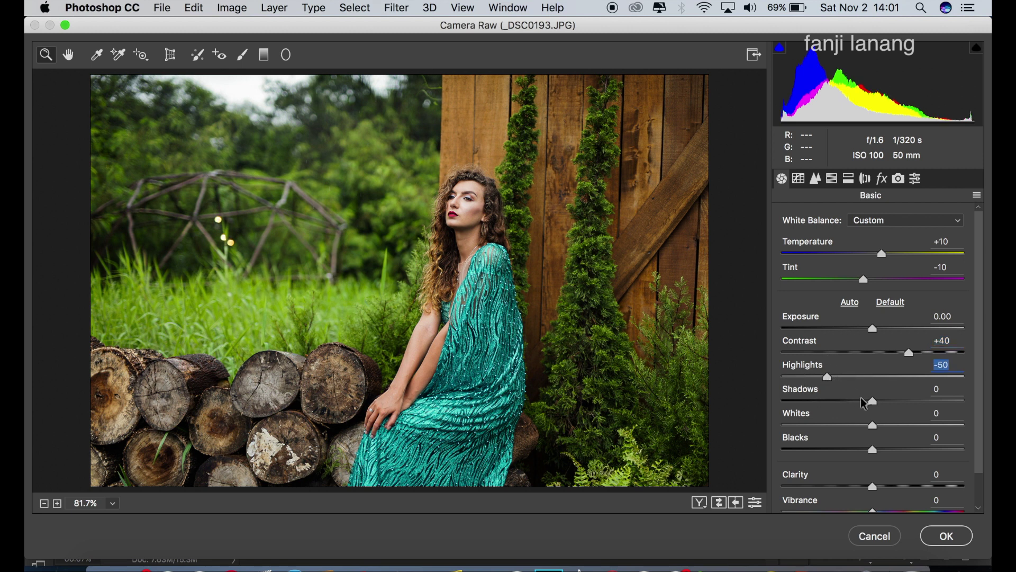
{"action": "left_click_drag", "start_coordinate": [899, 405], "coordinate": [911, 414]}
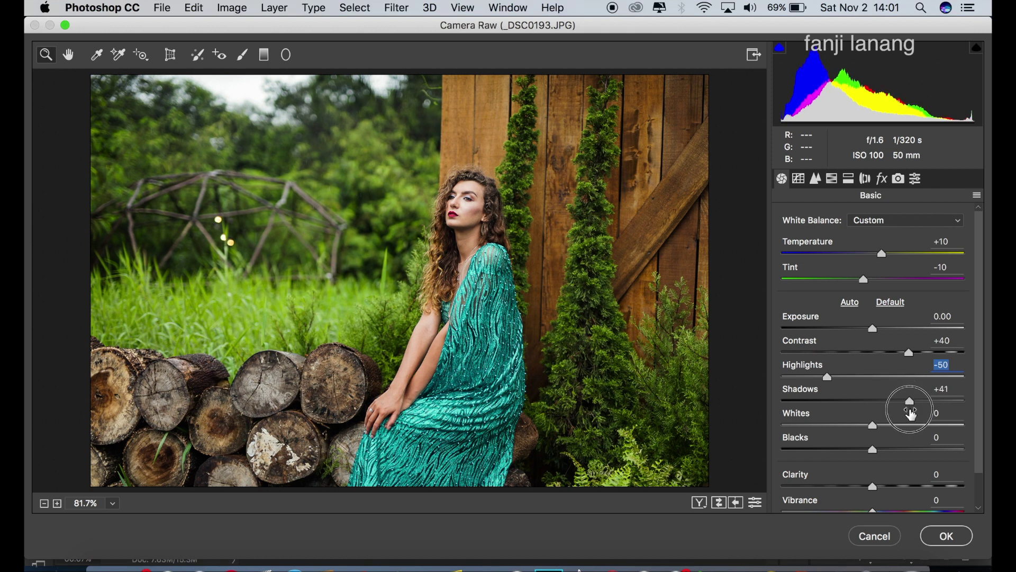
{"action": "left_click_drag", "start_coordinate": [911, 416], "coordinate": [911, 419]}
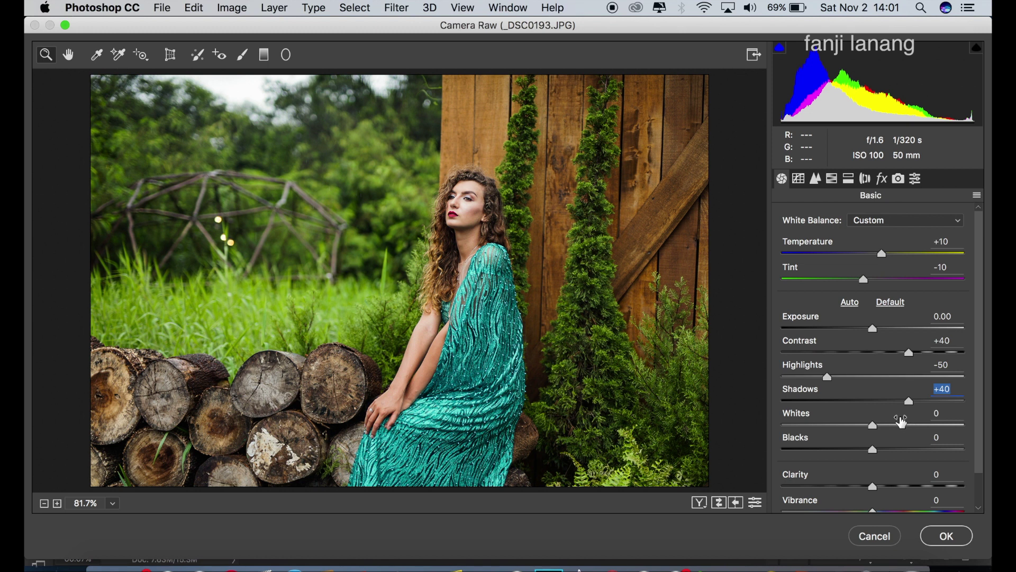
{"action": "left_click_drag", "start_coordinate": [888, 426], "coordinate": [806, 430]}
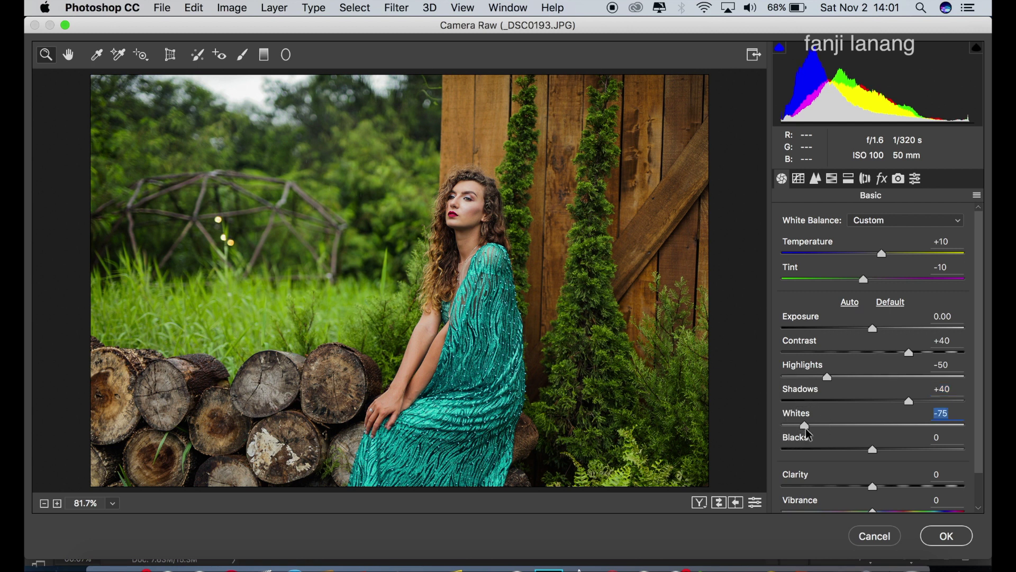
{"action": "left_click_drag", "start_coordinate": [866, 454], "coordinate": [860, 454]}
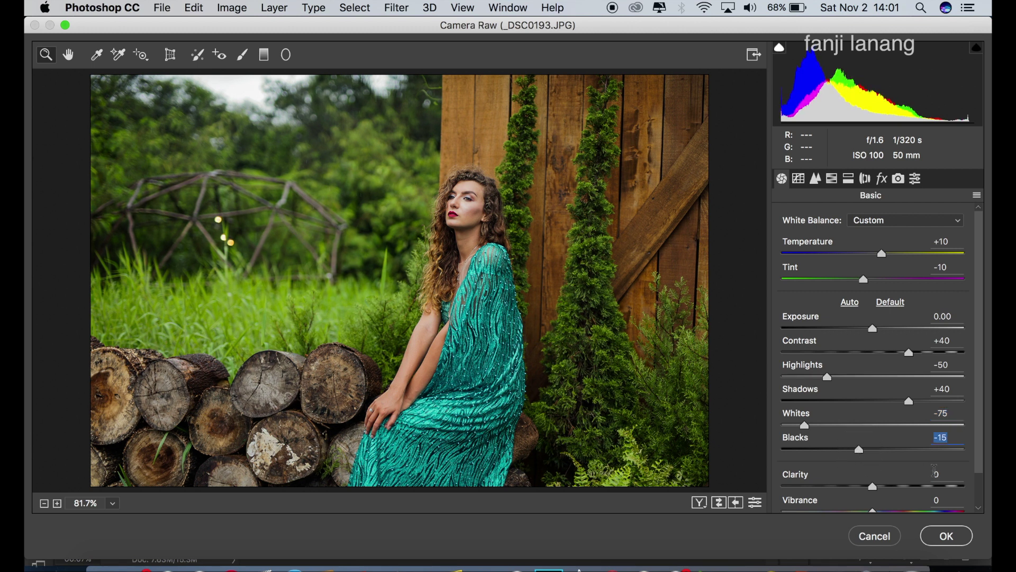
{"action": "left_click_drag", "start_coordinate": [887, 486], "coordinate": [890, 492]}
- Lower Vibrance to -20 and raise Saturation to +6 in the Basic panel
{"action": "left_click_drag", "start_coordinate": [980, 443], "coordinate": [977, 482]}
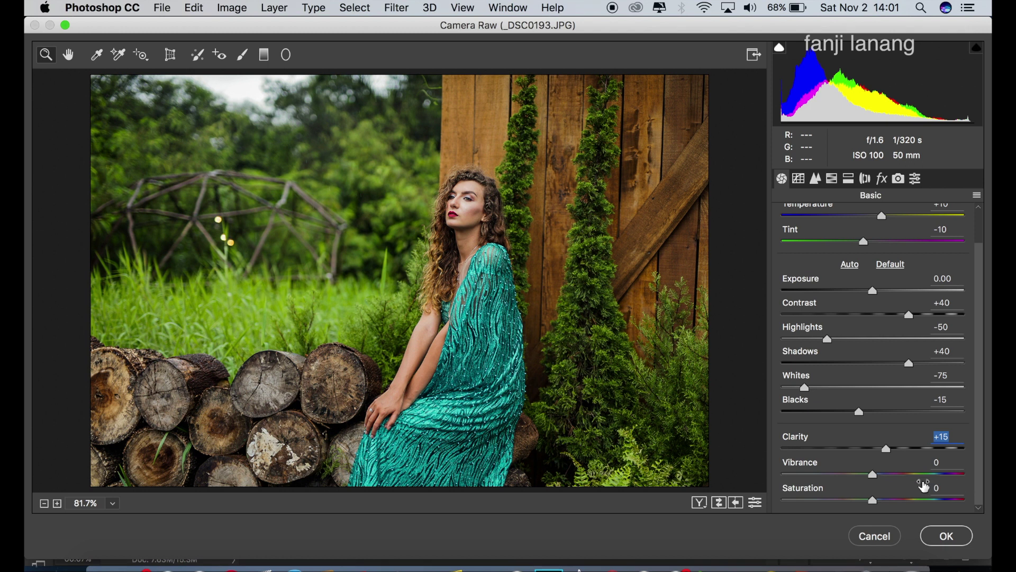
{"action": "left_click_drag", "start_coordinate": [873, 474], "coordinate": [853, 480]}
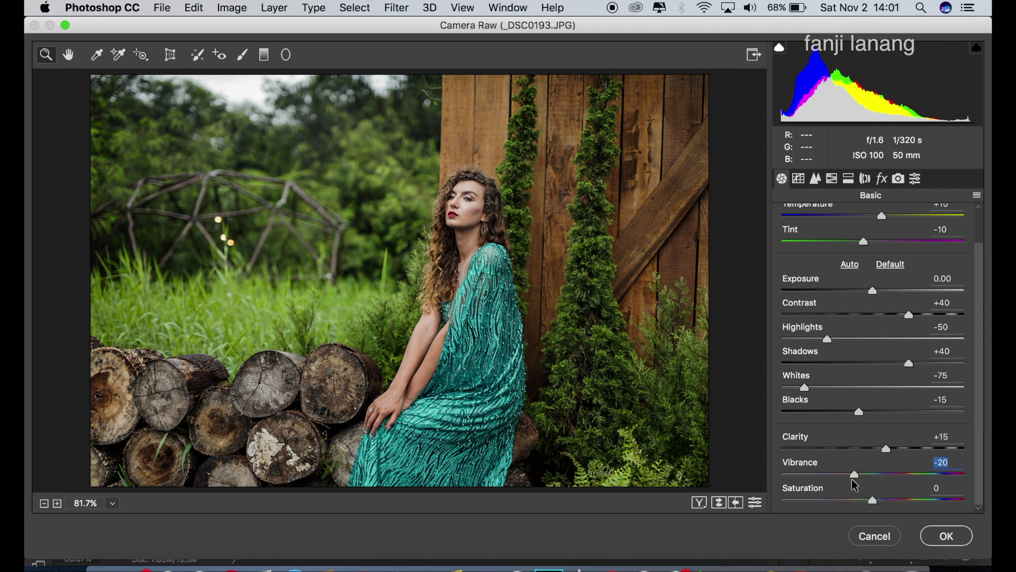
{"action": "left_click_drag", "start_coordinate": [876, 501], "coordinate": [879, 504]}
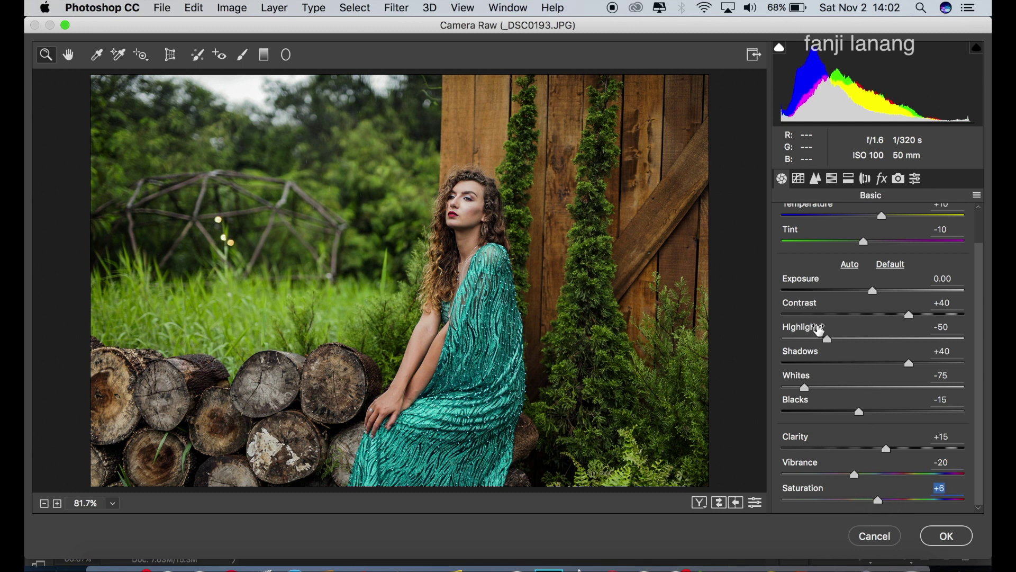
{"action": "left_click", "coordinate": [800, 180]}
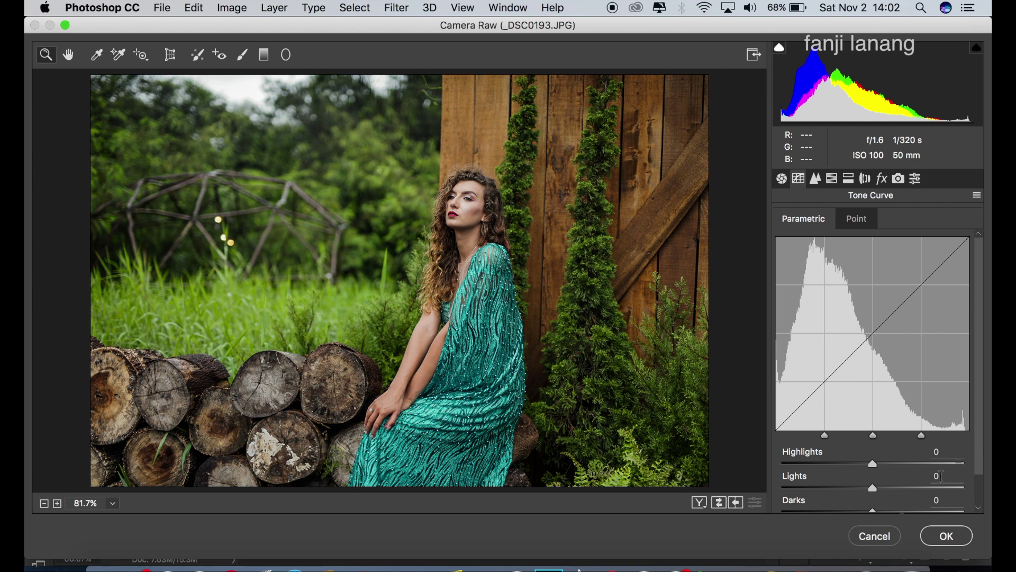
- Darken the Shadows slider on the parametric tone curve
{"action": "scroll", "coordinate": [979, 430], "scroll_direction": "down", "scroll_amount": 3}
{"action": "left_click", "coordinate": [854, 499]}
{"action": "left_click_drag", "start_coordinate": [853, 498], "coordinate": [840, 503]}
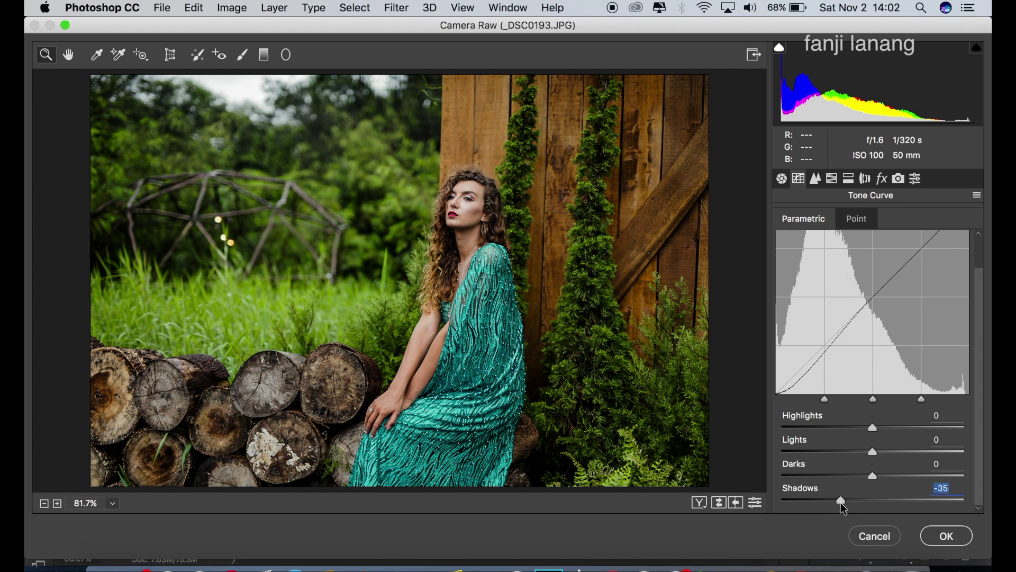
- On the point curve, deepen shadows, keep midtones near the diagonal, lower the white point to 226
{"action": "left_click", "coordinate": [857, 217]}
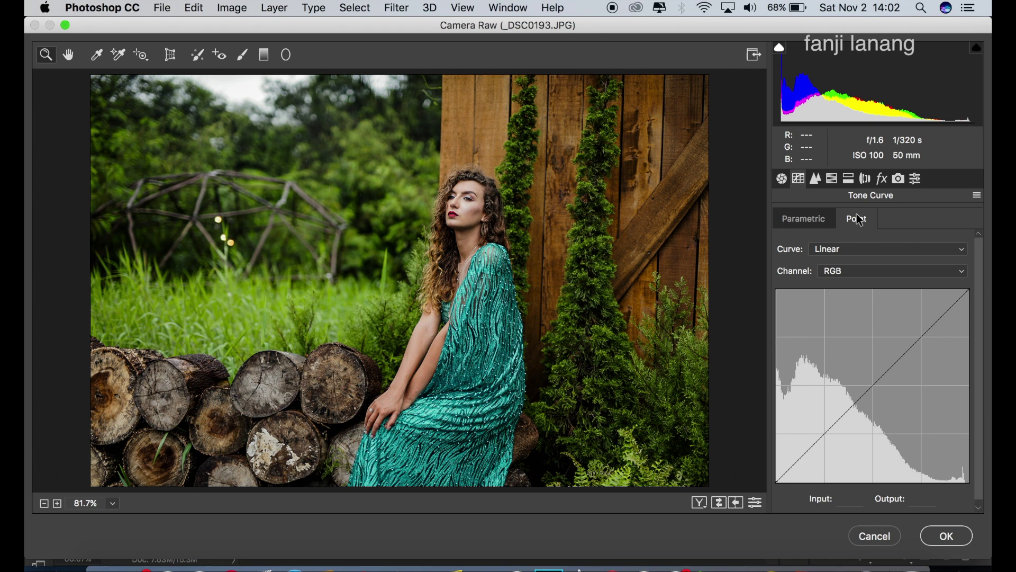
{"action": "left_click_drag", "start_coordinate": [779, 475], "coordinate": [778, 476]}
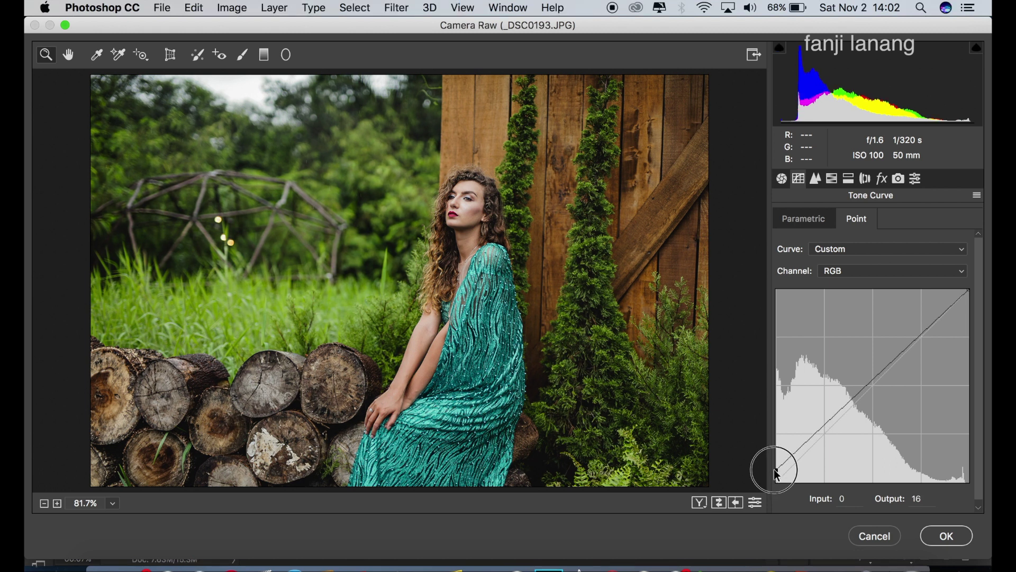
{"action": "left_click", "coordinate": [791, 464]}
{"action": "left_click_drag", "start_coordinate": [791, 464], "coordinate": [791, 467]}
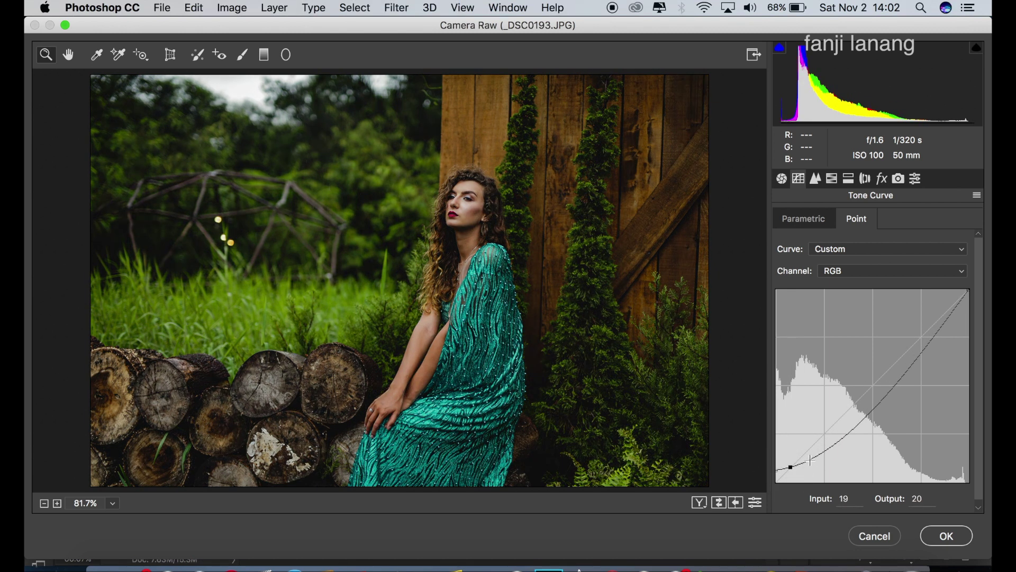
{"action": "left_click_drag", "start_coordinate": [868, 402], "coordinate": [874, 386]}
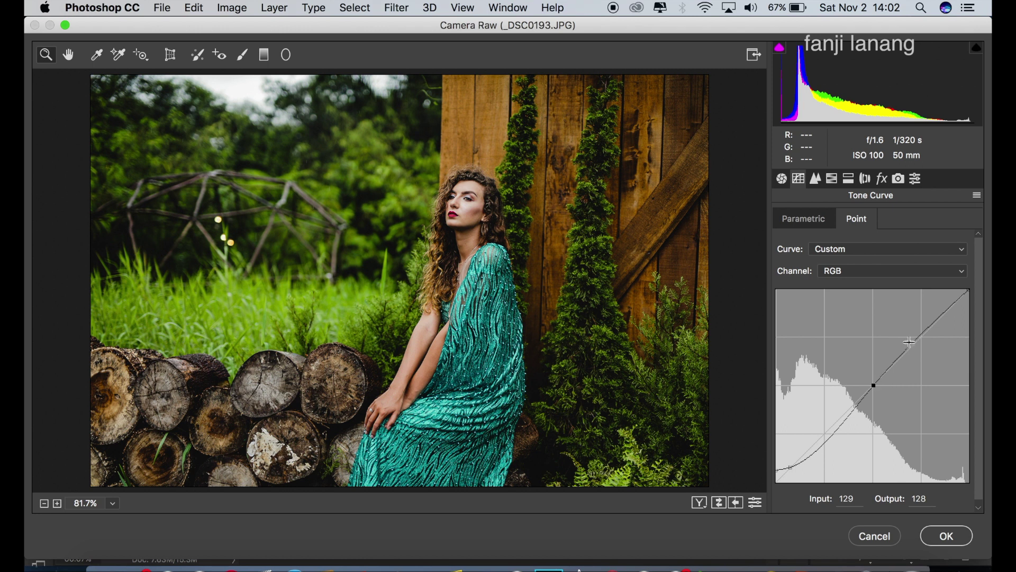
{"action": "left_click_drag", "start_coordinate": [966, 292], "coordinate": [976, 318]}
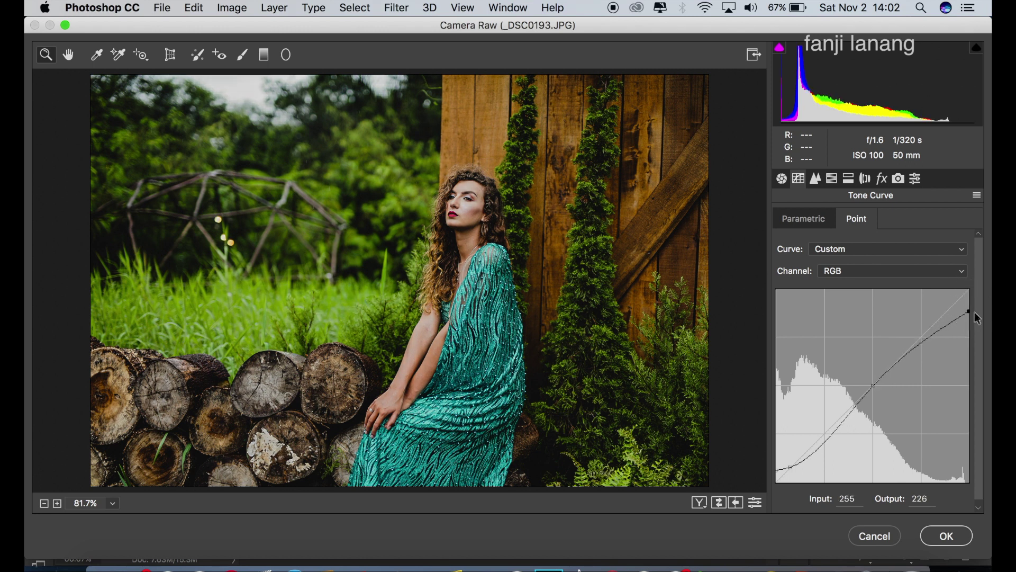
{"action": "left_click_drag", "start_coordinate": [923, 342], "coordinate": [921, 339]}
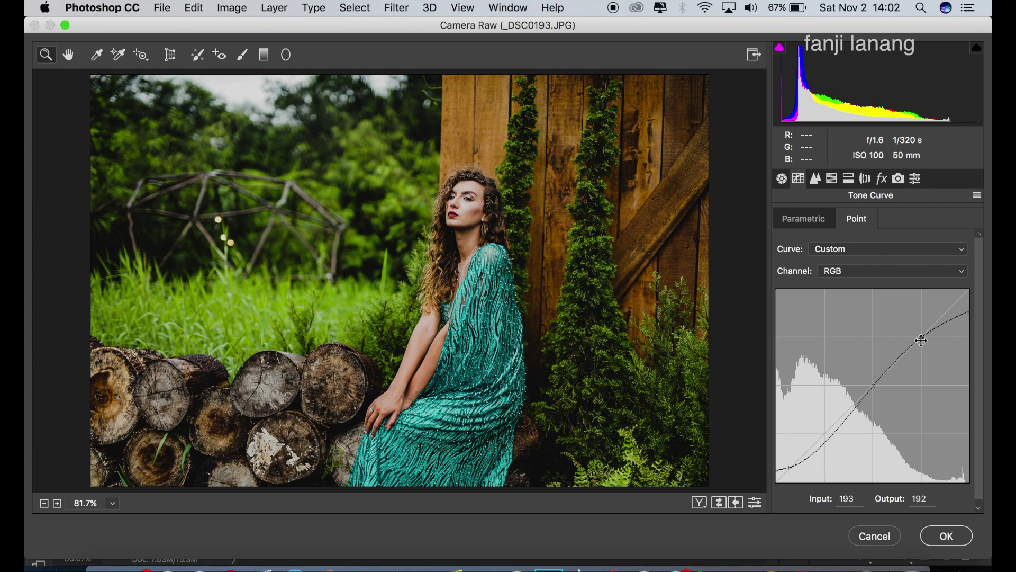
{"action": "left_click", "coordinate": [816, 180]}
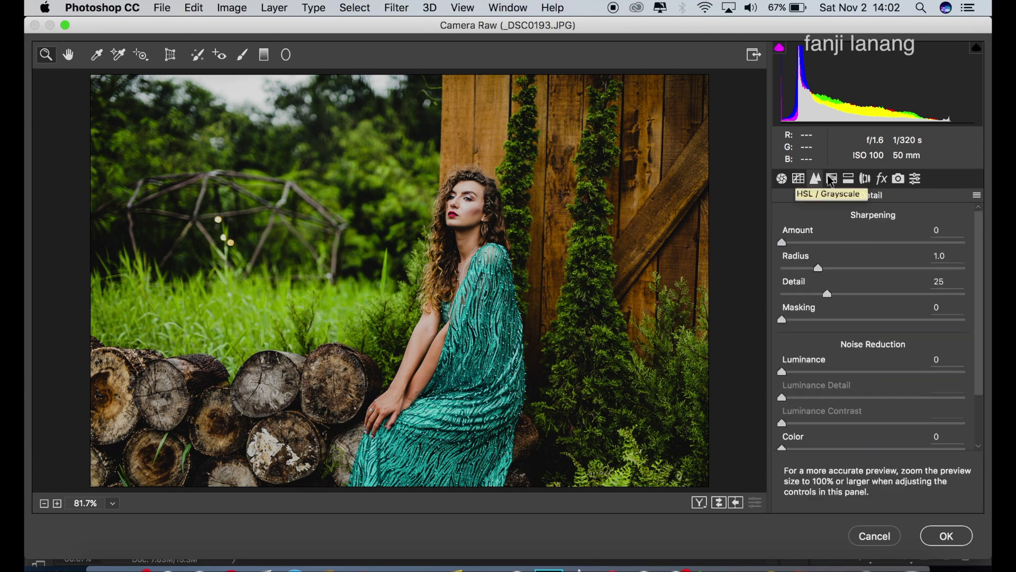
- Shift HSL hues: Reds -21, Oranges -18, Greens +30, Aquas +45, Blues -45
{"action": "left_click", "coordinate": [832, 179]}
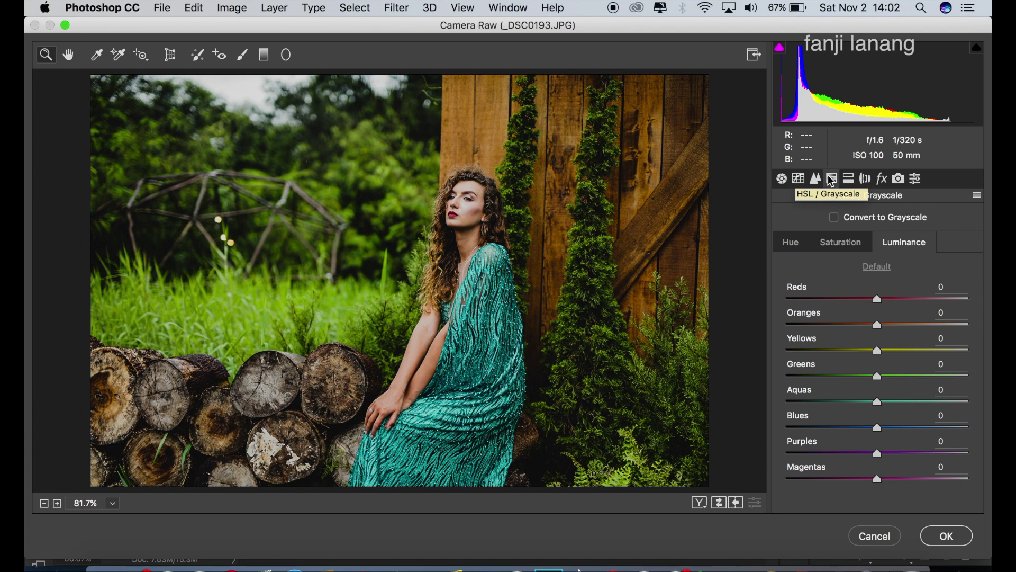
{"action": "left_click", "coordinate": [791, 246]}
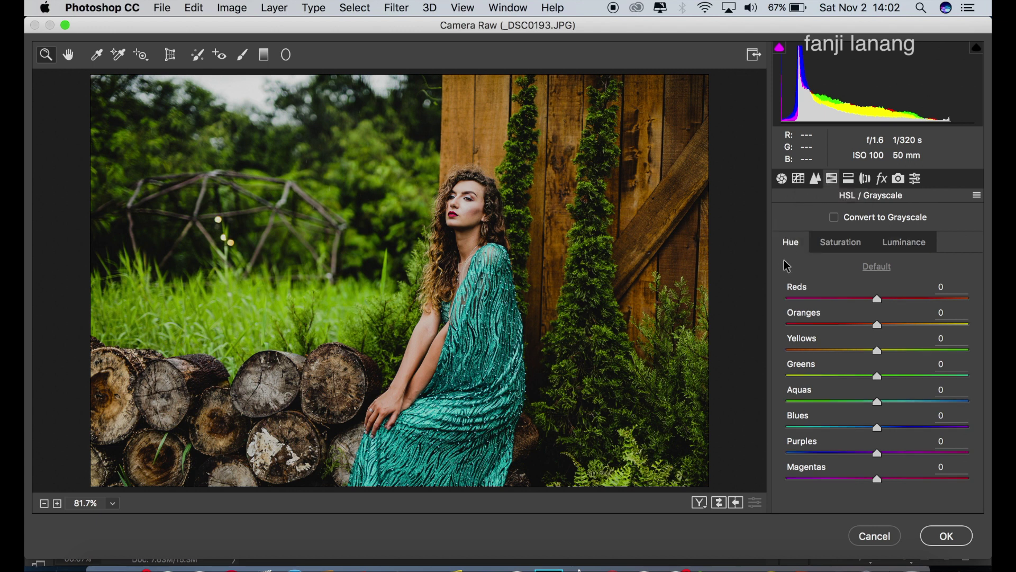
{"action": "left_click_drag", "start_coordinate": [869, 304], "coordinate": [862, 314]}
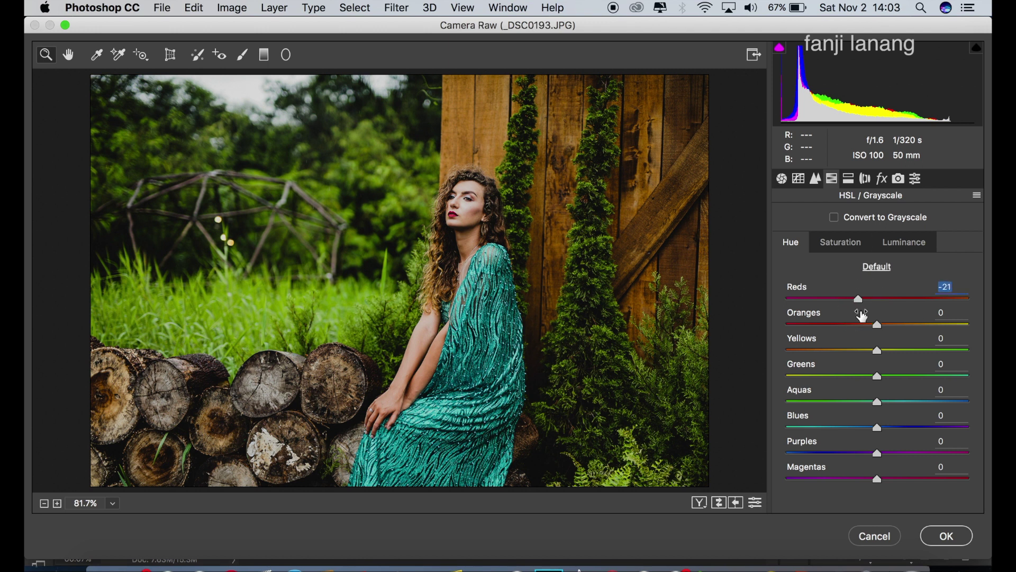
{"action": "left_click_drag", "start_coordinate": [870, 330], "coordinate": [862, 336]}
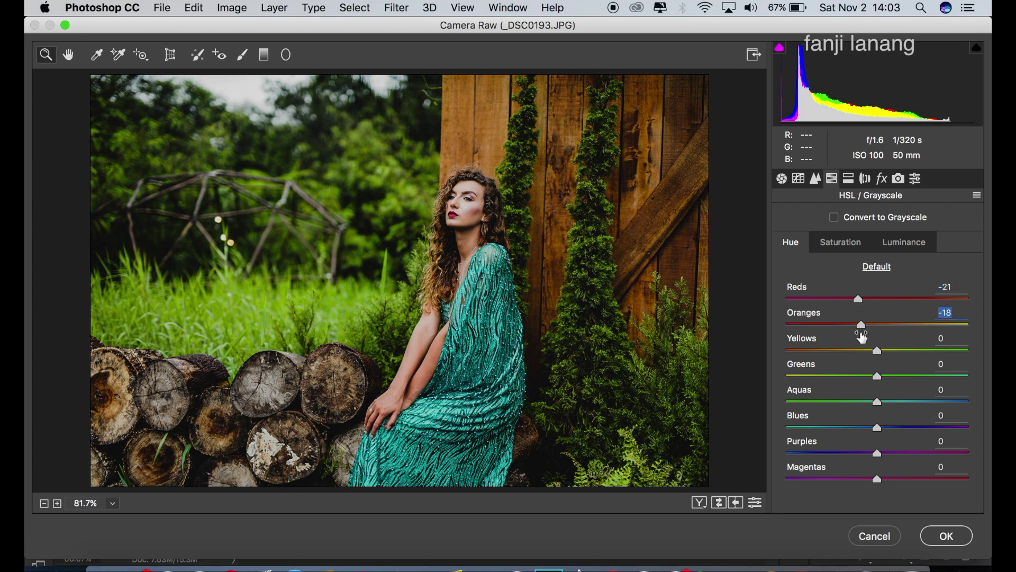
{"action": "left_click_drag", "start_coordinate": [906, 377], "coordinate": [907, 384]}
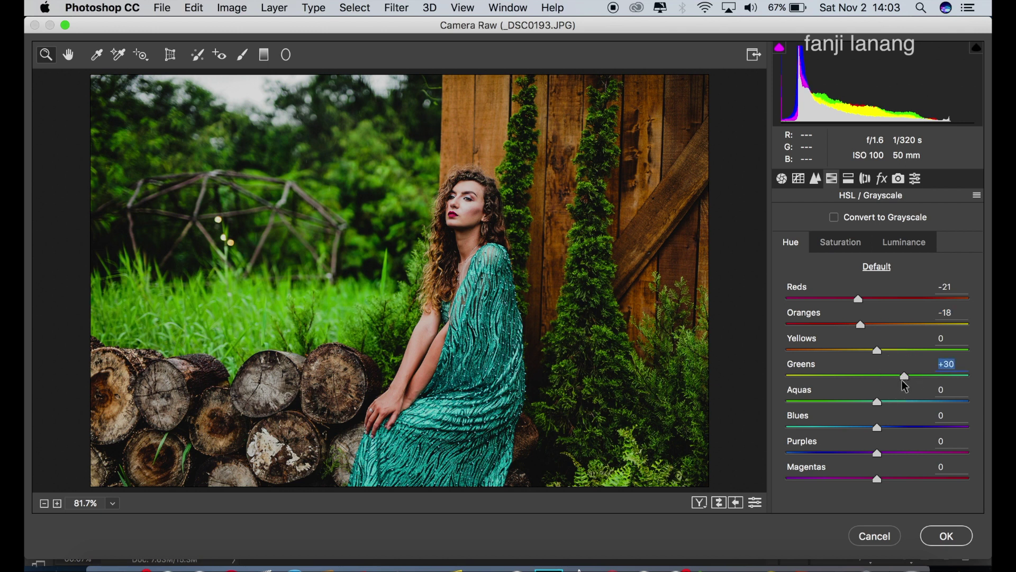
{"action": "left_click_drag", "start_coordinate": [908, 402], "coordinate": [919, 413]}
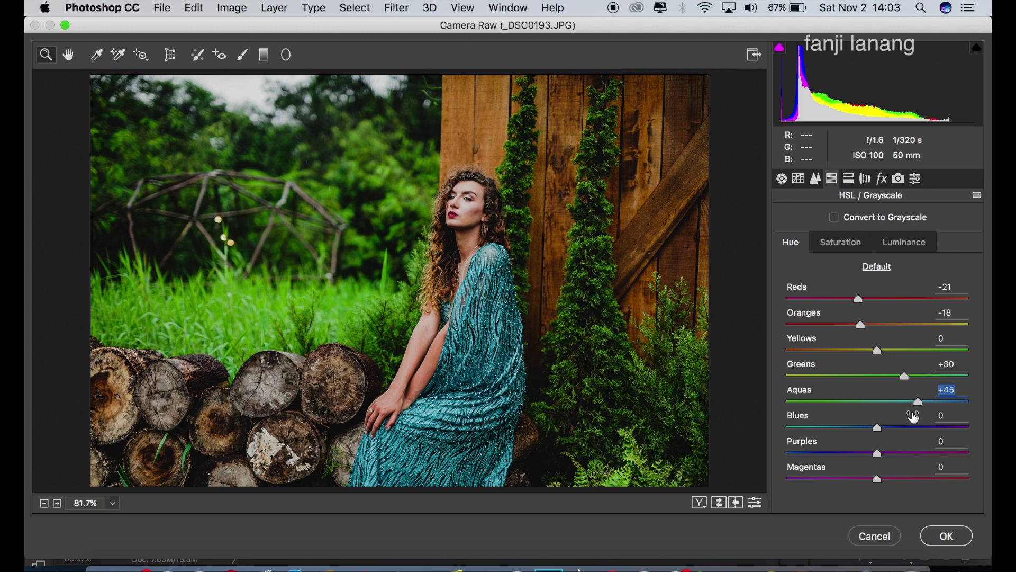
{"action": "left_click_drag", "start_coordinate": [853, 432], "coordinate": [838, 434]}
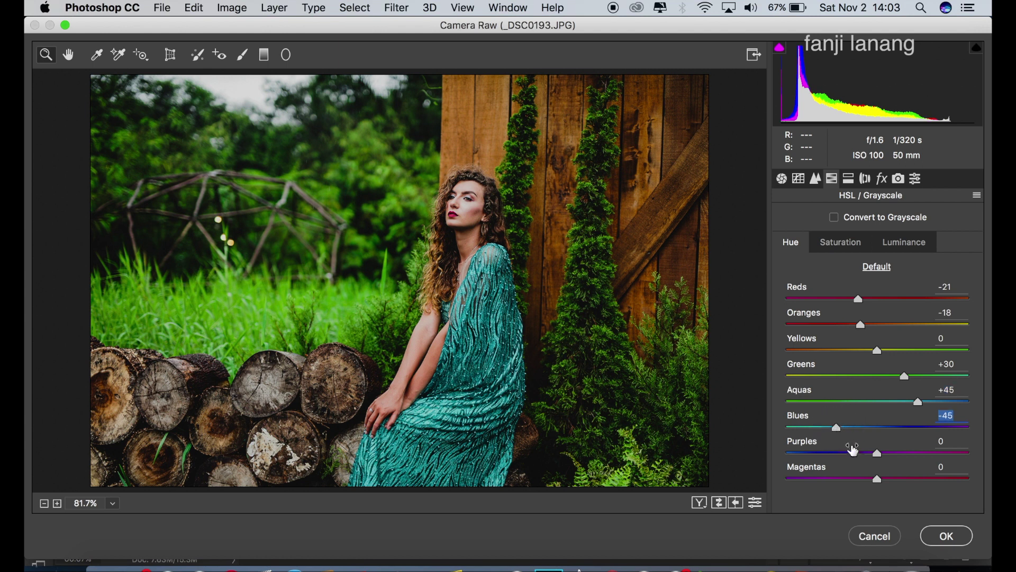
- Desaturate Reds -17, Oranges -33, Yellows -18, Greens -50, Aquas -30; Oranges luminance +26
{"action": "left_click", "coordinate": [837, 248]}
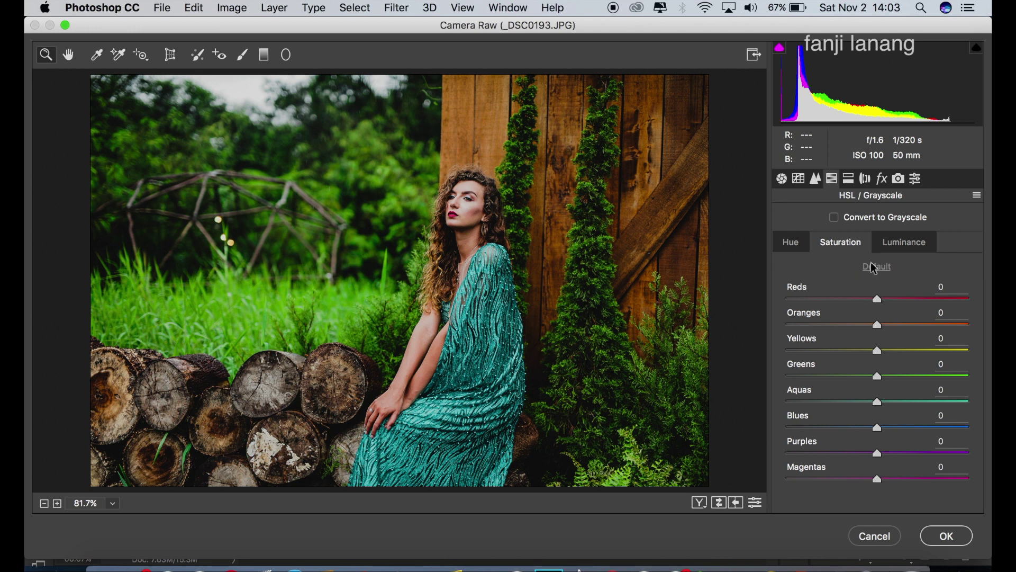
{"action": "mouse_move", "coordinate": [877, 299]}
{"action": "left_mouse_down"}
{"action": "mouse_move", "coordinate": [864, 303]}
{"action": "mouse_move", "coordinate": [850, 333]}
{"action": "mouse_move", "coordinate": [865, 360]}
{"action": "mouse_move", "coordinate": [833, 382]}
{"action": "mouse_move", "coordinate": [853, 416]}
{"action": "left_mouse_up"}
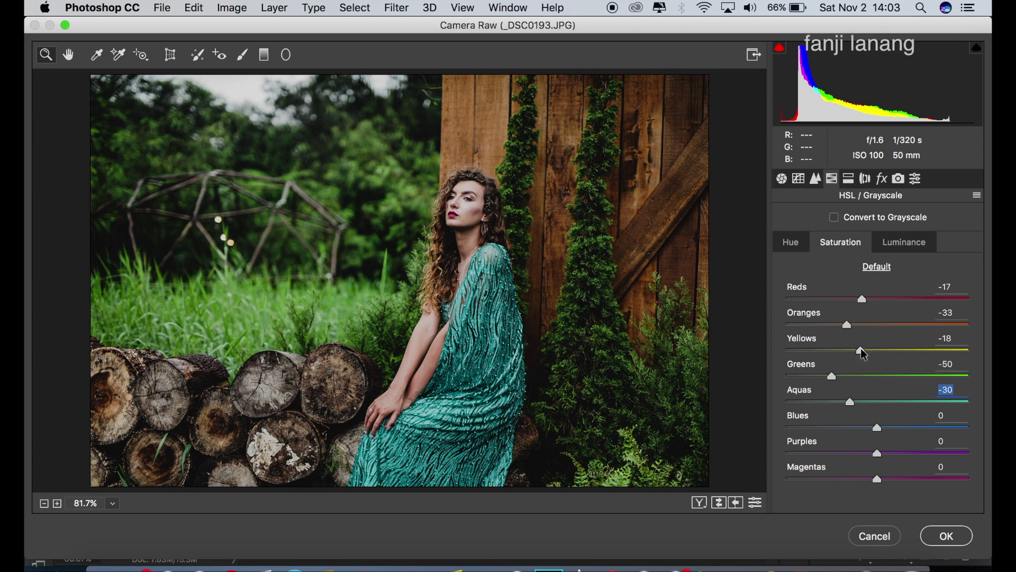
{"action": "left_click", "coordinate": [894, 243]}
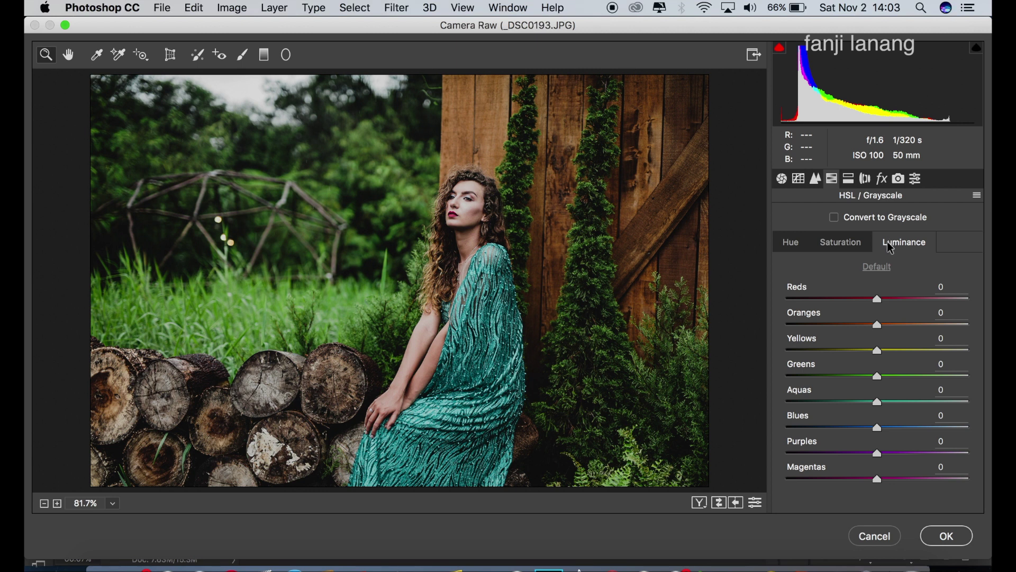
{"action": "left_click_drag", "start_coordinate": [899, 324], "coordinate": [902, 331]}
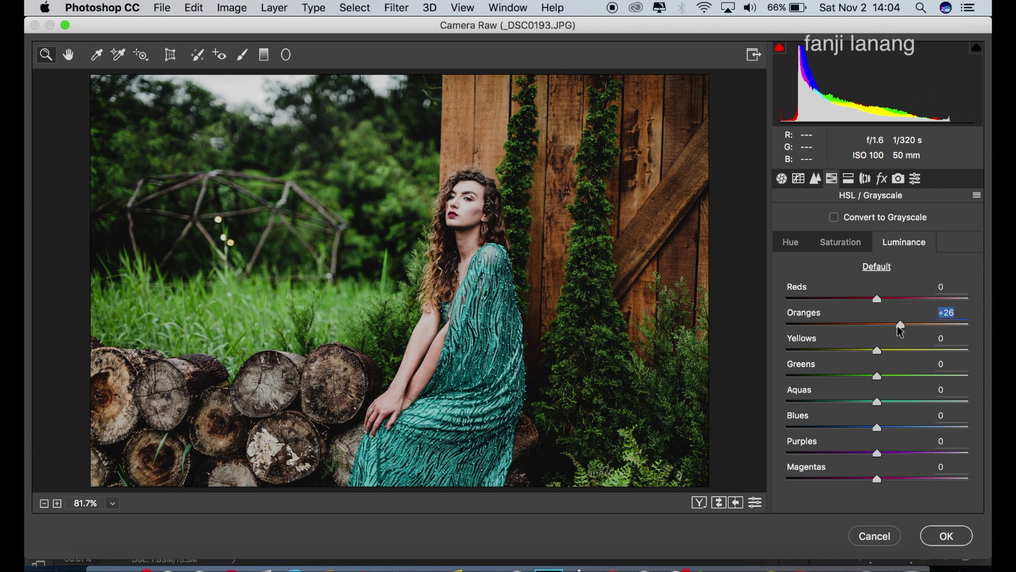
{"action": "left_click", "coordinate": [849, 180]}
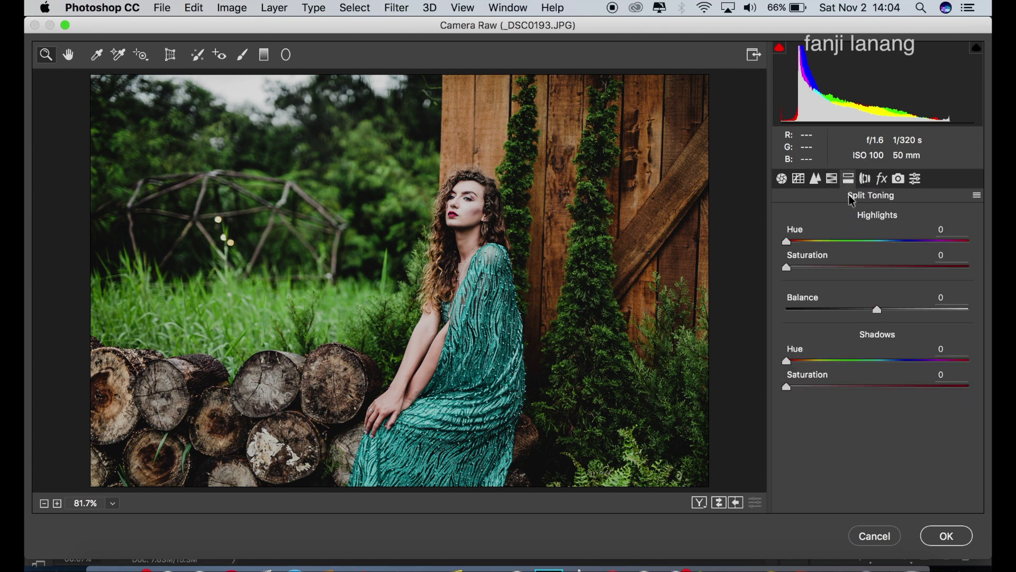
- Split-tone highlights hue 164, saturation 5, balance +77, shadows hue 222, saturation 37
{"action": "left_click", "coordinate": [862, 242]}
{"action": "left_click_drag", "start_coordinate": [864, 247], "coordinate": [870, 257]}
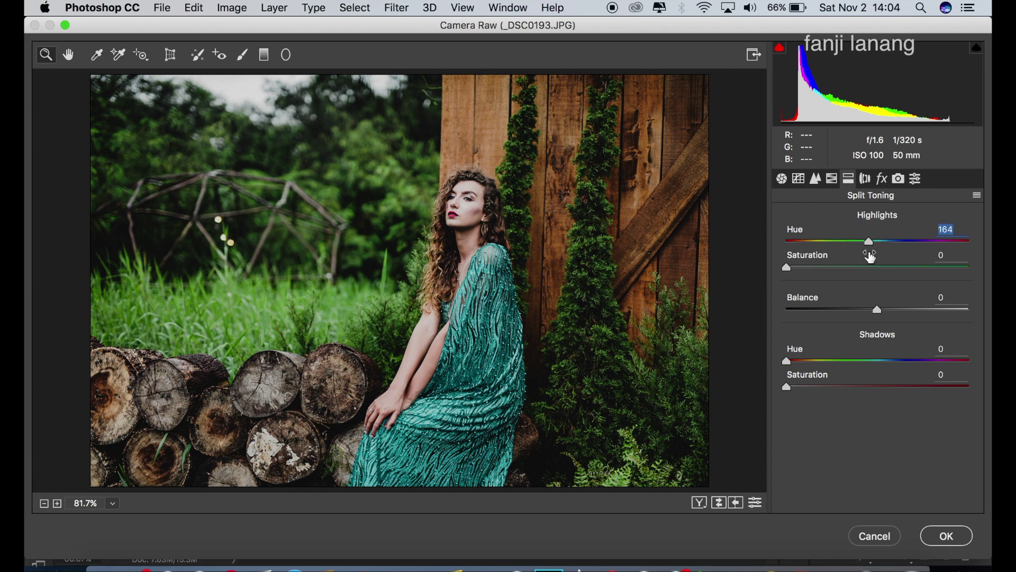
{"action": "left_click", "coordinate": [795, 266]}
{"action": "left_click_drag", "start_coordinate": [932, 310], "coordinate": [948, 312]}
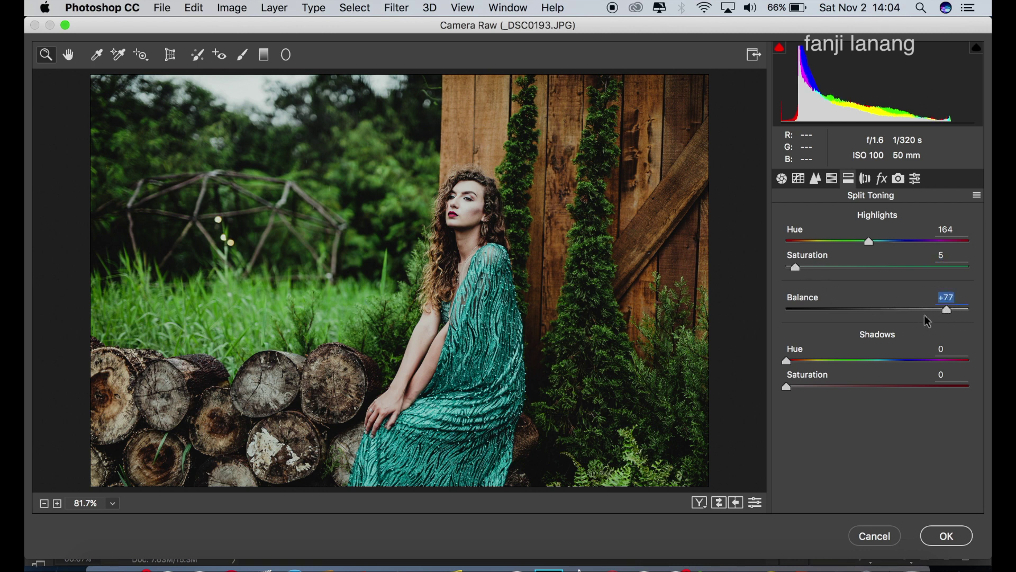
{"action": "left_click_drag", "start_coordinate": [899, 361], "coordinate": [901, 367]}
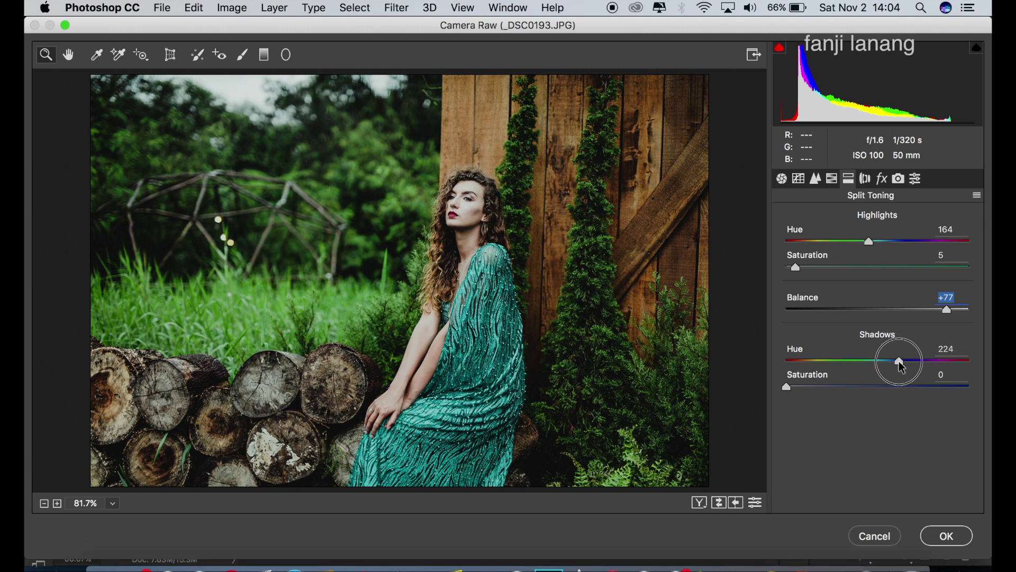
{"action": "left_click_drag", "start_coordinate": [902, 366], "coordinate": [899, 366]}
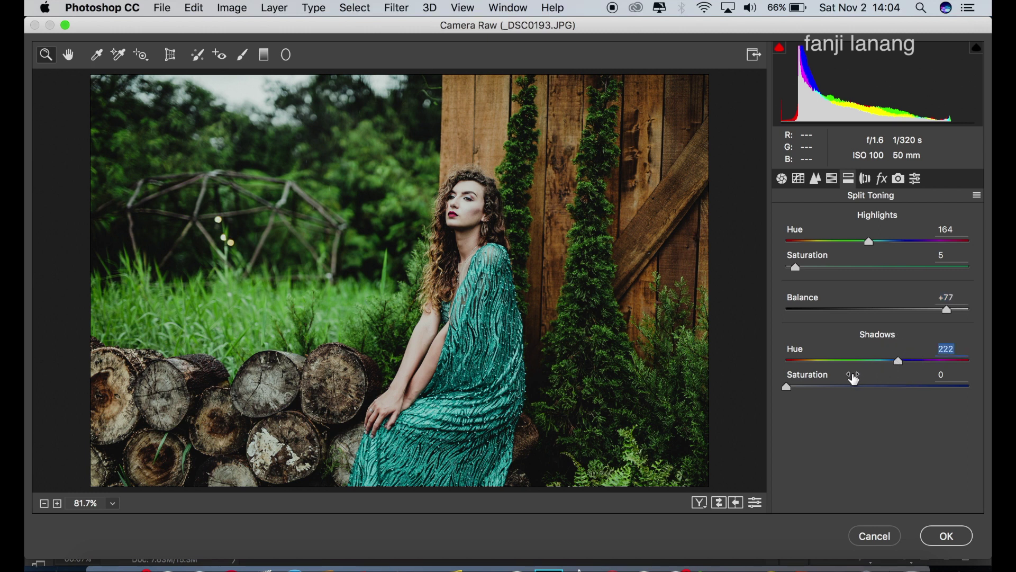
{"action": "left_click_drag", "start_coordinate": [850, 387], "coordinate": [856, 402]}
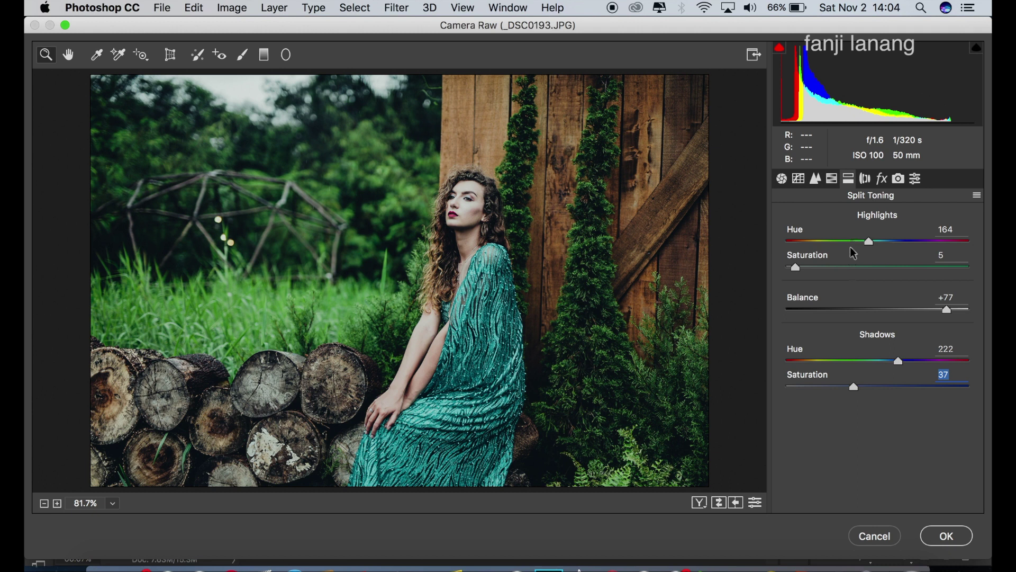
{"action": "left_click", "coordinate": [866, 179]}
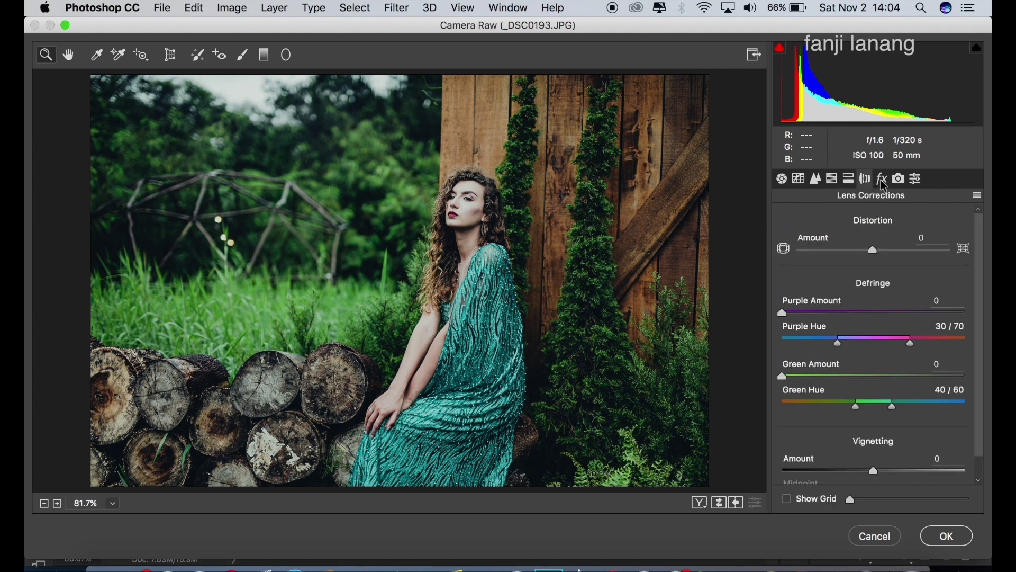
- Add a Highlight Priority post-crop vignette with amount -15
{"action": "left_click", "coordinate": [882, 180]}
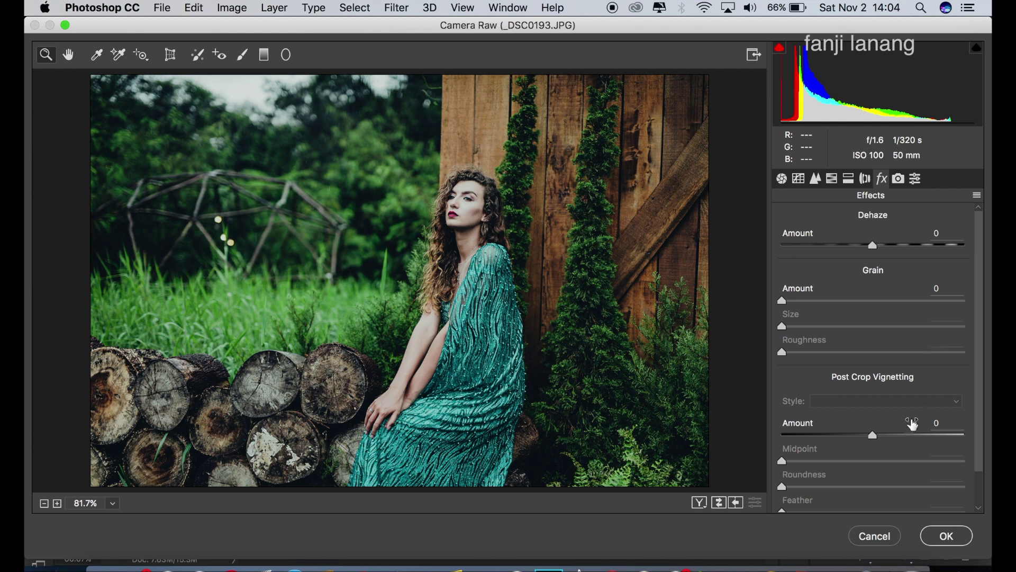
{"action": "left_click_drag", "start_coordinate": [873, 435], "coordinate": [860, 440]}
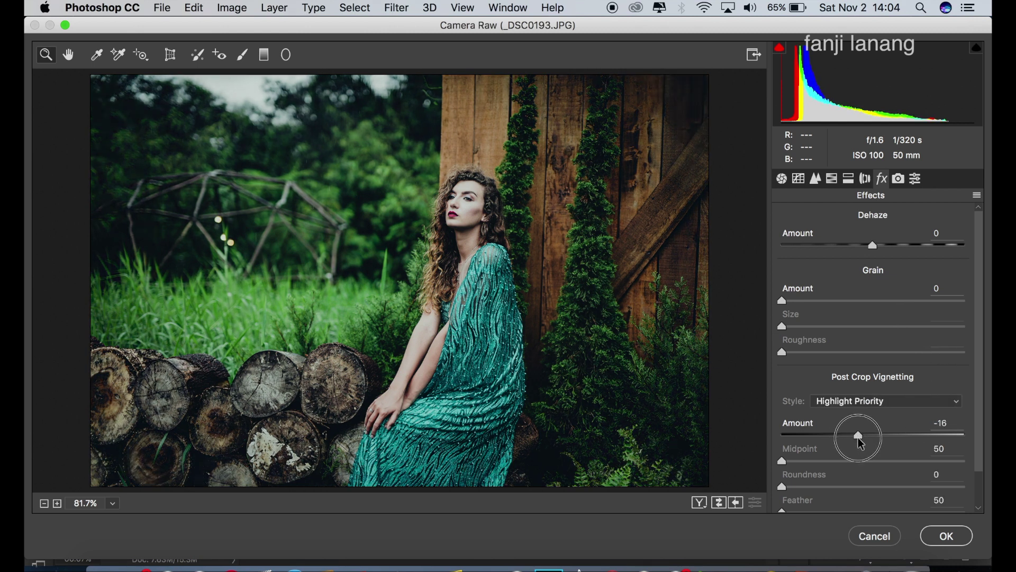
{"action": "left_click_drag", "start_coordinate": [858, 436], "coordinate": [858, 440]}
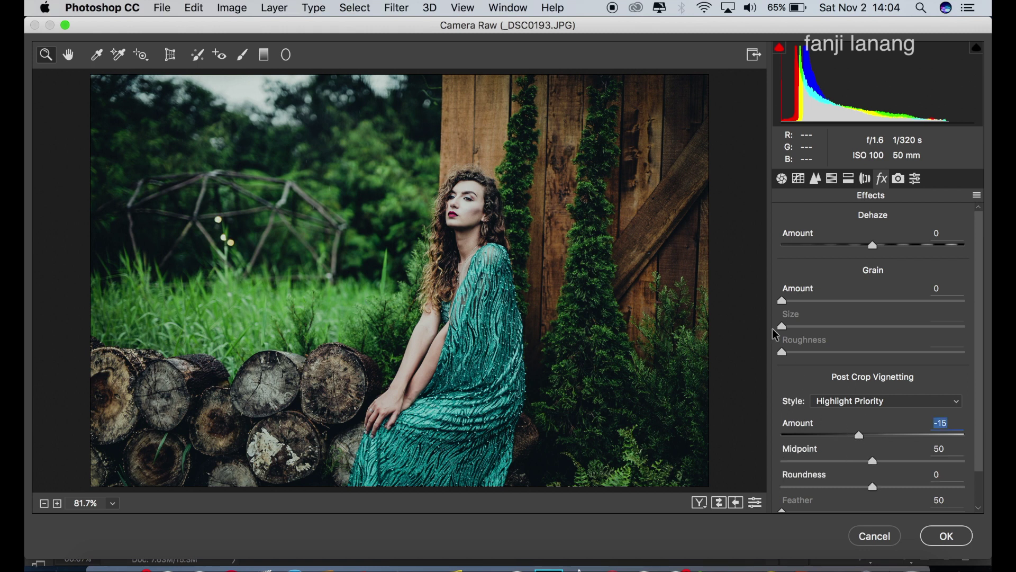
{"action": "left_click", "coordinate": [897, 178]}
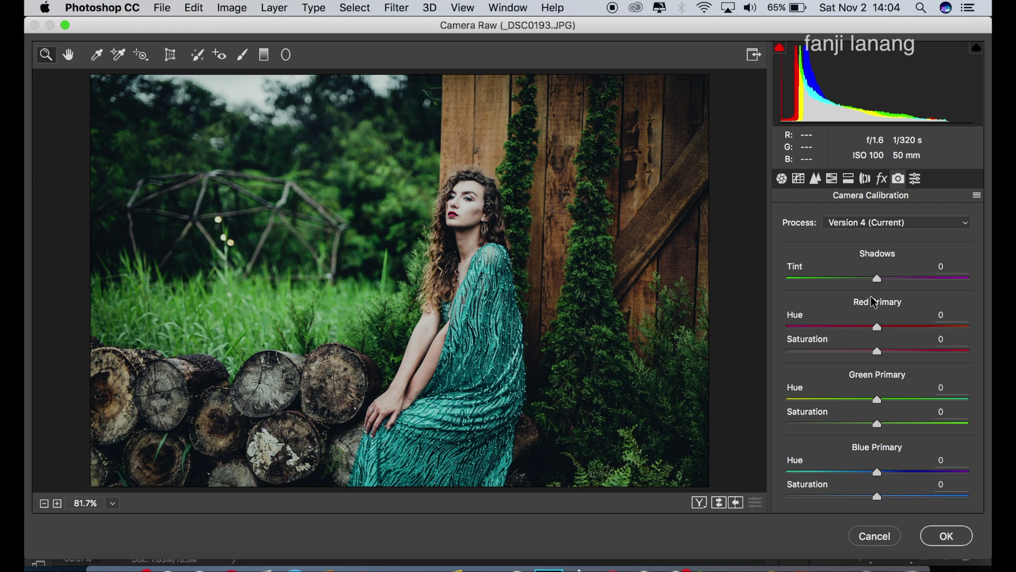
- Set calibration Shadows Tint to -56 and Red Primary hue +80, saturation +10
{"action": "left_click_drag", "start_coordinate": [841, 285], "coordinate": [830, 292]}
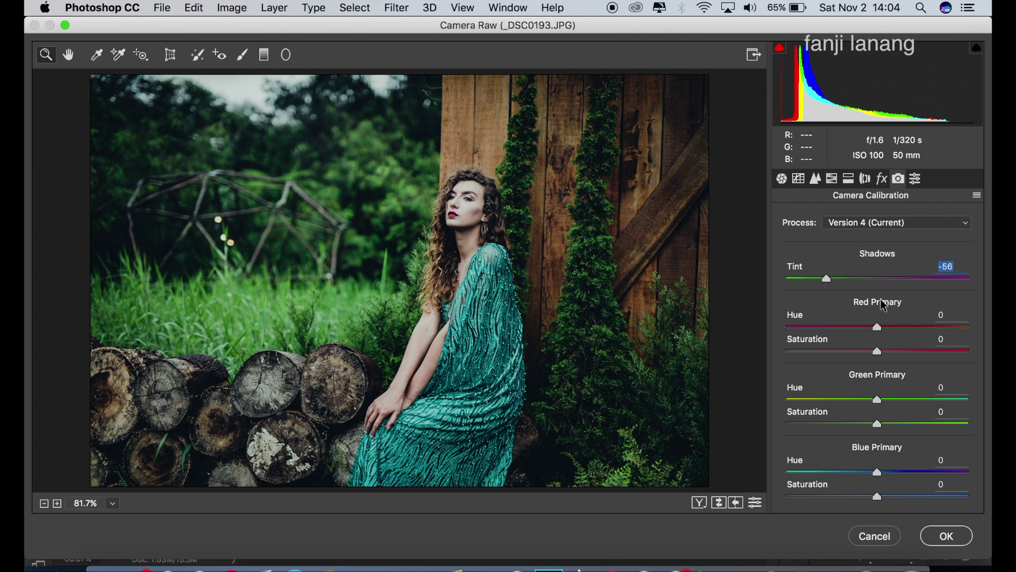
{"action": "left_click_drag", "start_coordinate": [939, 327], "coordinate": [953, 341]}
{"action": "left_click", "coordinate": [948, 339]}
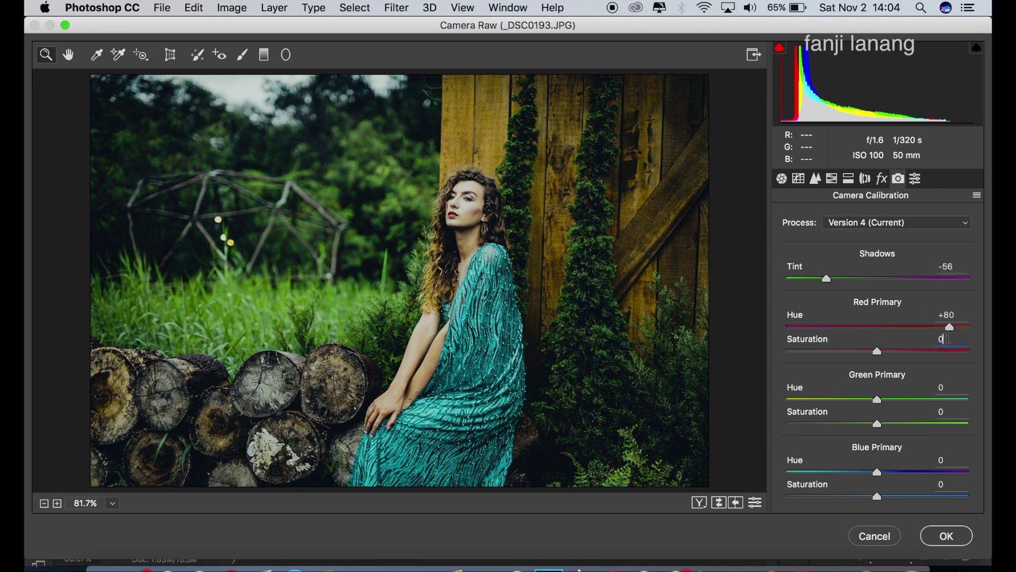
{"action": "left_click", "coordinate": [886, 352]}
- Set Green Primary hue +100, saturation -10, Blue hue -40, compare, and commit the grade
{"action": "left_click_drag", "start_coordinate": [907, 400], "coordinate": [990, 402]}
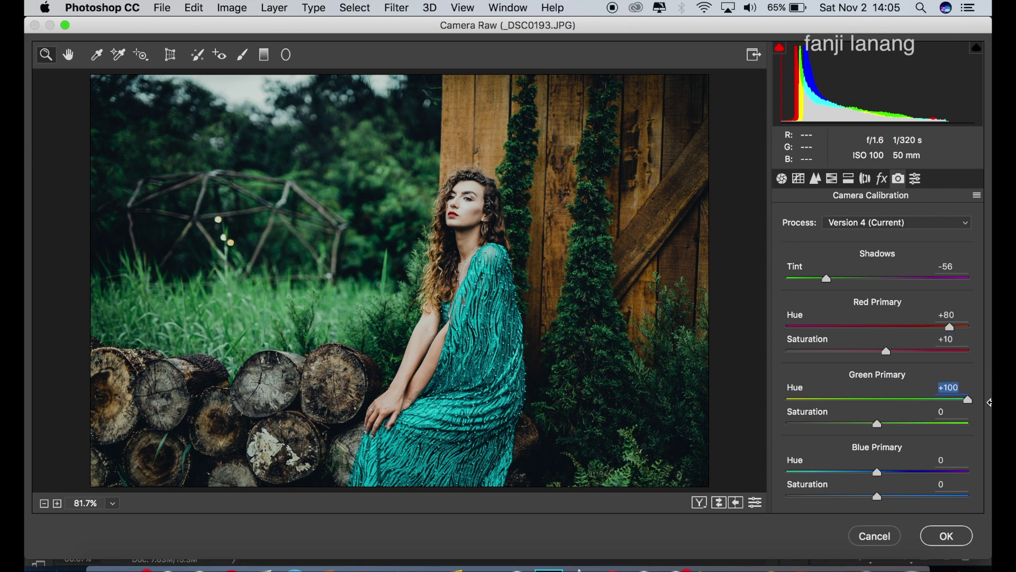
{"action": "left_click_drag", "start_coordinate": [872, 424], "coordinate": [869, 430]}
{"action": "left_click_drag", "start_coordinate": [871, 434], "coordinate": [875, 441]}
{"action": "left_click_drag", "start_coordinate": [878, 472], "coordinate": [841, 475]}
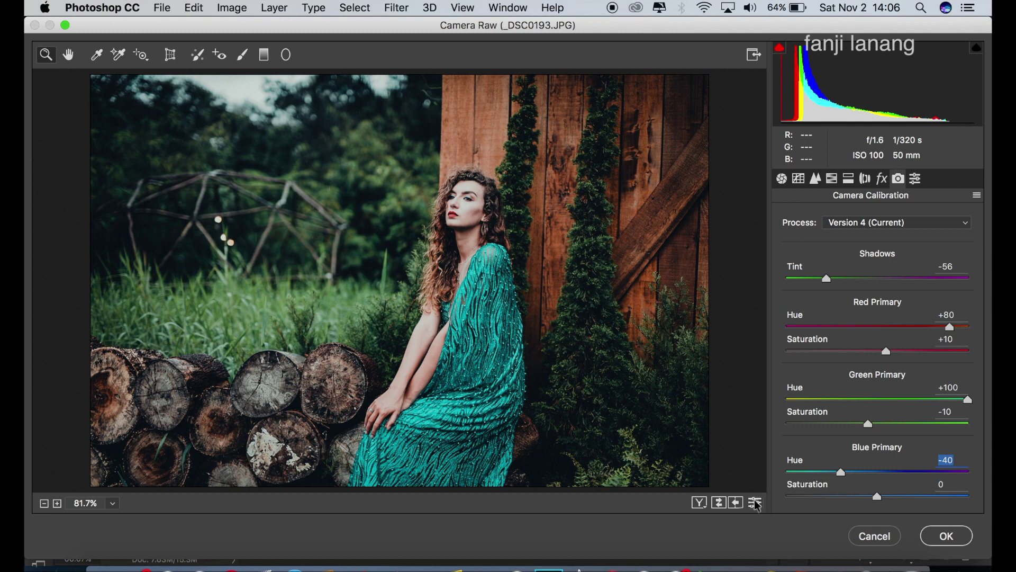
{"action": "left_click", "coordinate": [699, 503]}
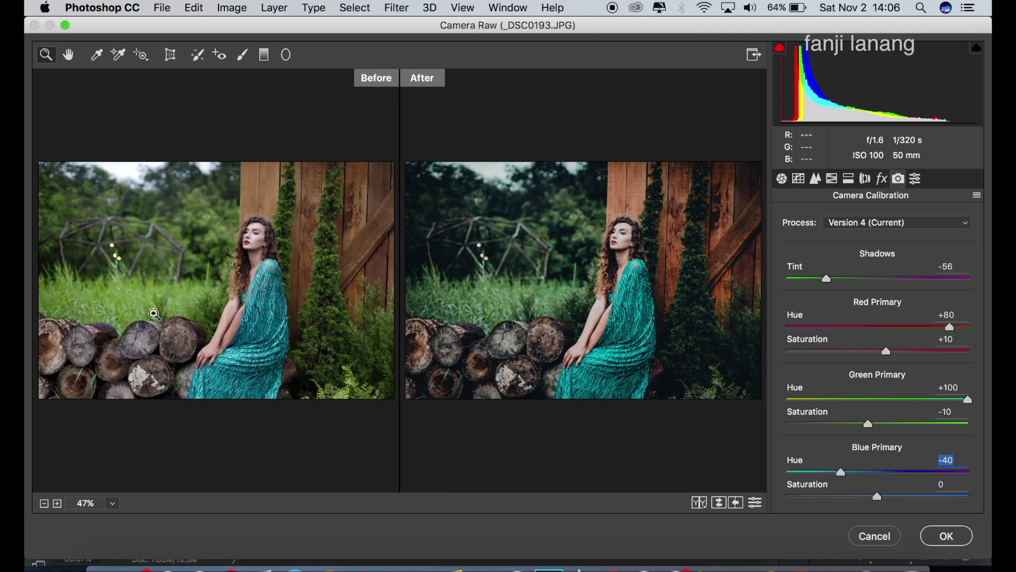
{"action": "left_click", "coordinate": [940, 537]}
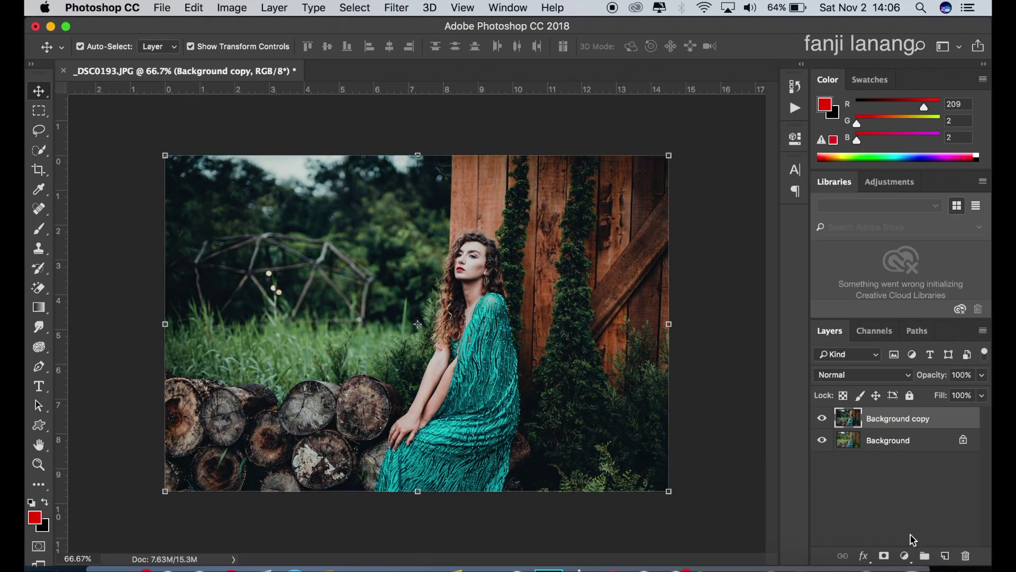
- Add a Selective Color layer above Background copy, with Blacks at Yellow -5 and Black +5
{"action": "left_click", "coordinate": [908, 556]}
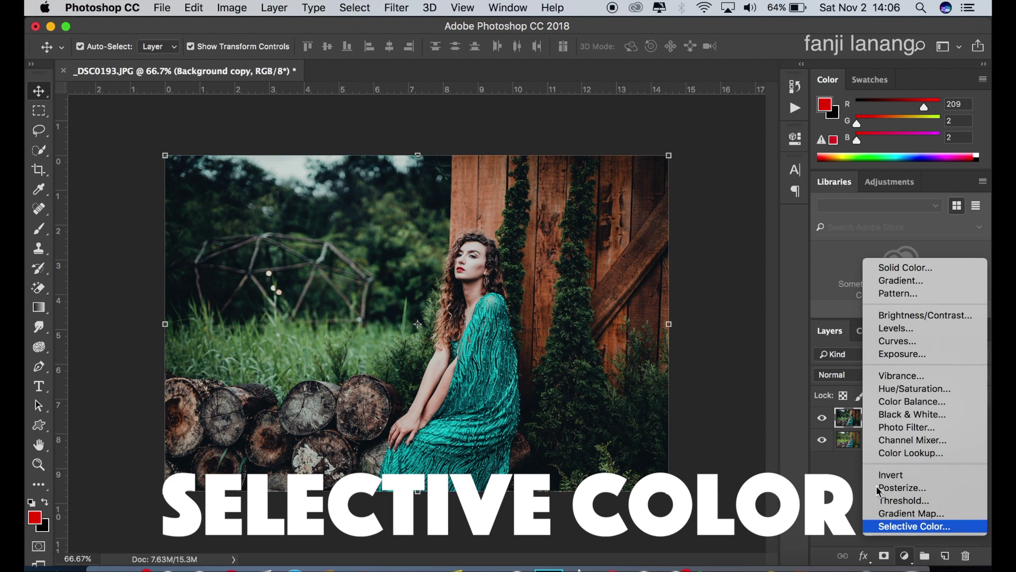
{"action": "left_click", "coordinate": [915, 527]}
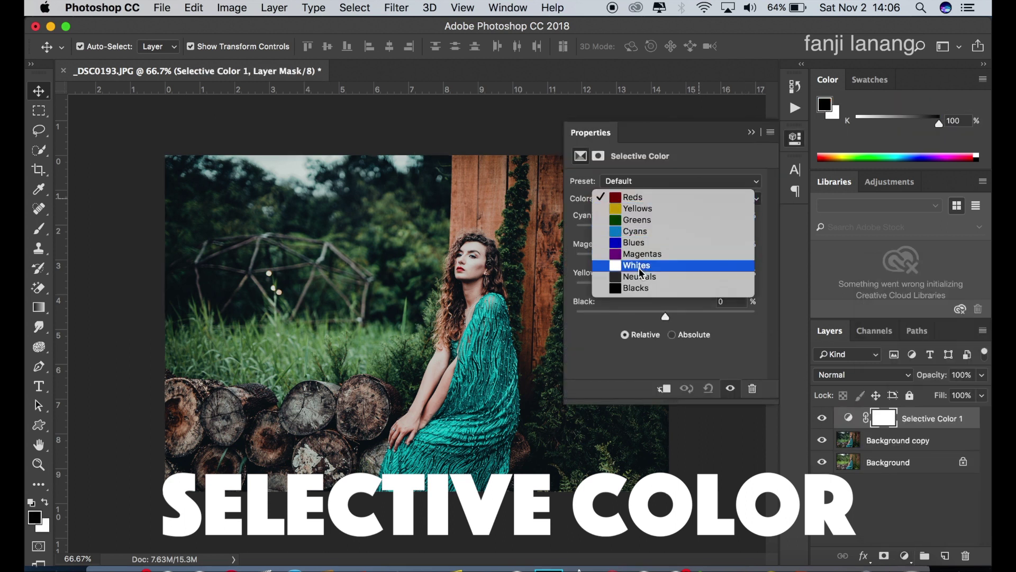
{"action": "left_click", "coordinate": [733, 288]}
{"action": "left_click", "coordinate": [726, 272]}
{"action": "type", "text": "5"}
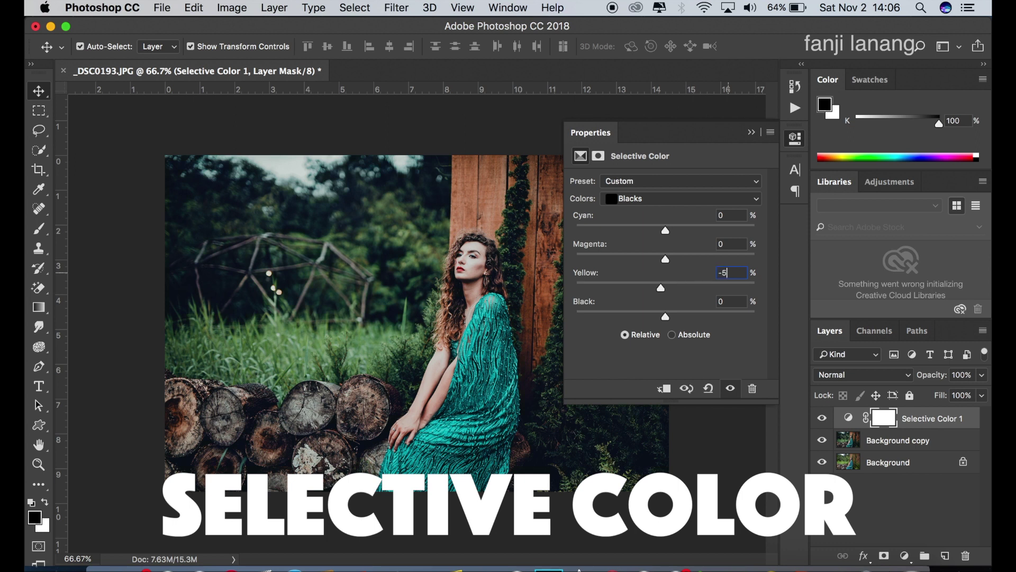
{"action": "left_click", "coordinate": [732, 302]}
{"action": "type", "text": "5"}
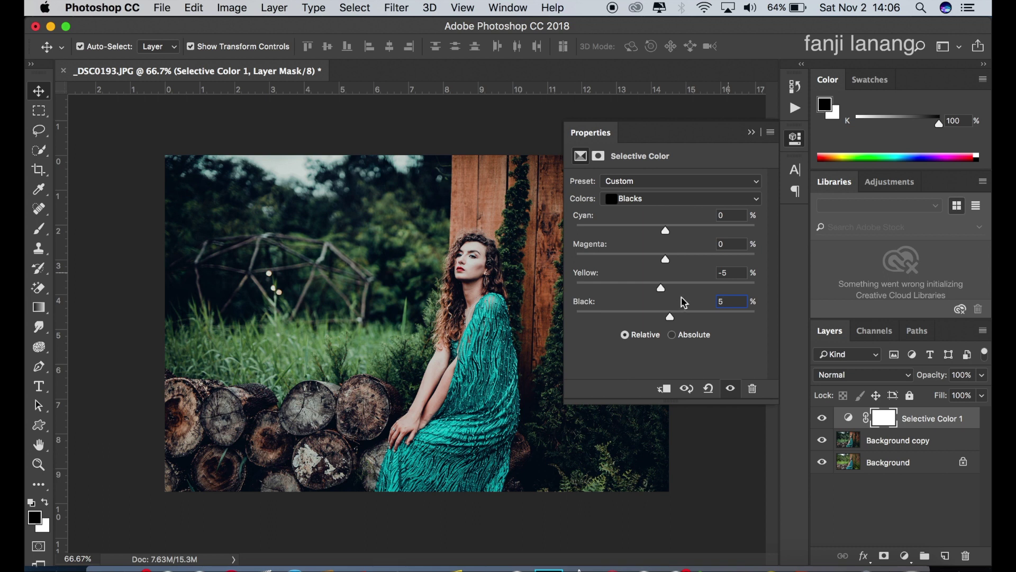
{"action": "left_click", "coordinate": [750, 133]}
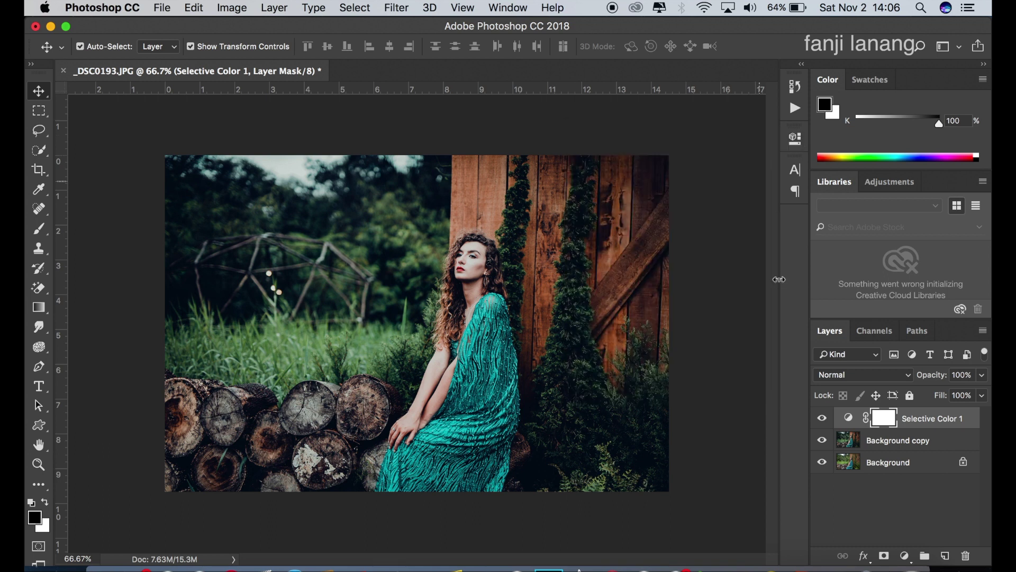
- Toggle Selective Color 1 off and on to compare, then add an empty Layer 1
{"action": "left_click", "coordinate": [823, 418]}
{"action": "left_click", "coordinate": [822, 418]}
{"action": "left_click", "coordinate": [945, 555]}
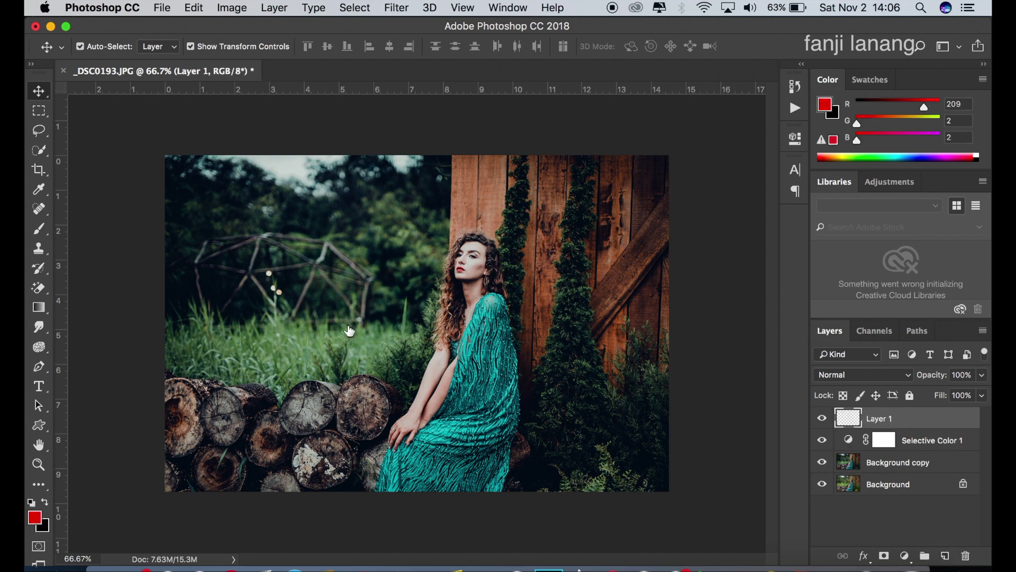
- Set up a small white signature brush for the lower-right watermark
{"action": "left_click", "coordinate": [39, 229]}
{"action": "left_click", "coordinate": [31, 502]}
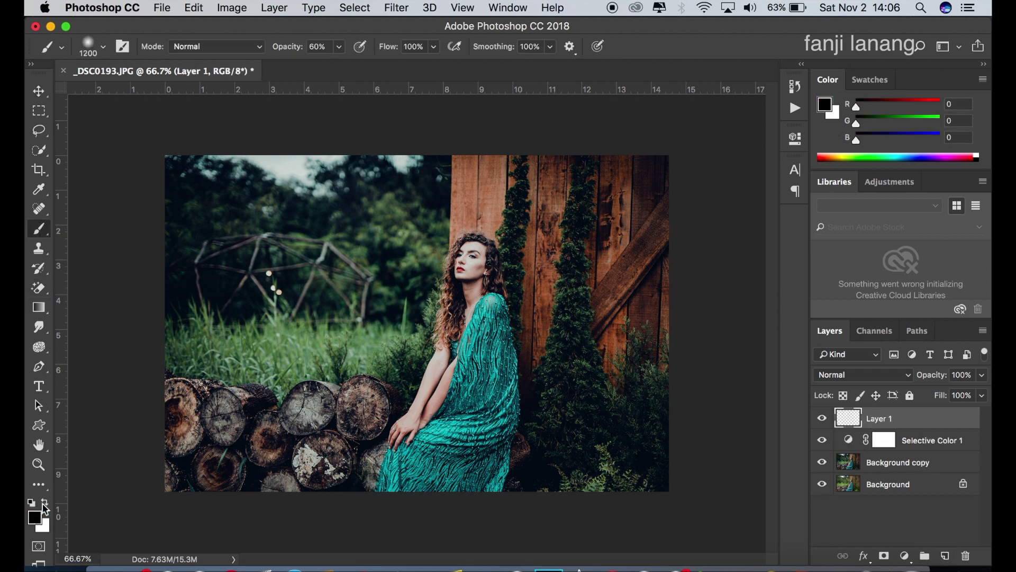
{"action": "left_click", "coordinate": [104, 48]}
{"action": "left_click", "coordinate": [158, 159]}
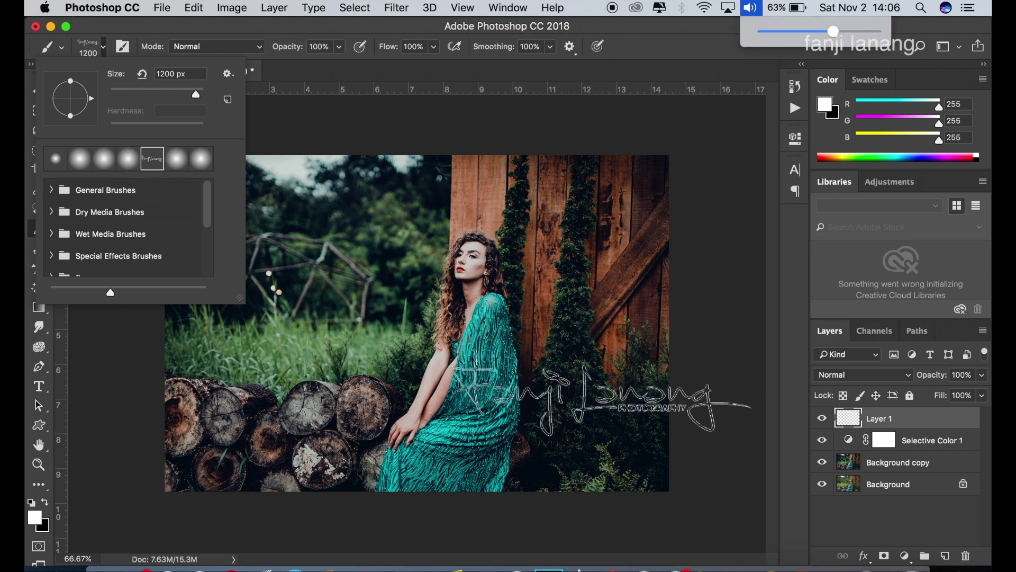
{"action": "left_click", "coordinate": [678, 68]}
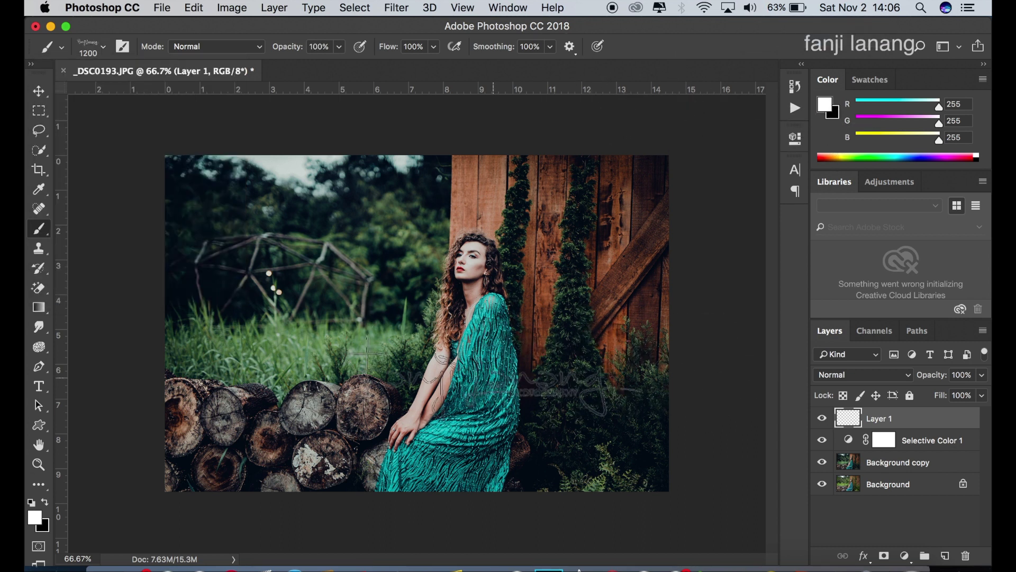
{"action": "key", "text": "bracketleft"}
{"action": "key", "text": "bracketleft"}
{"action": "key", "text": "bracketleft"}
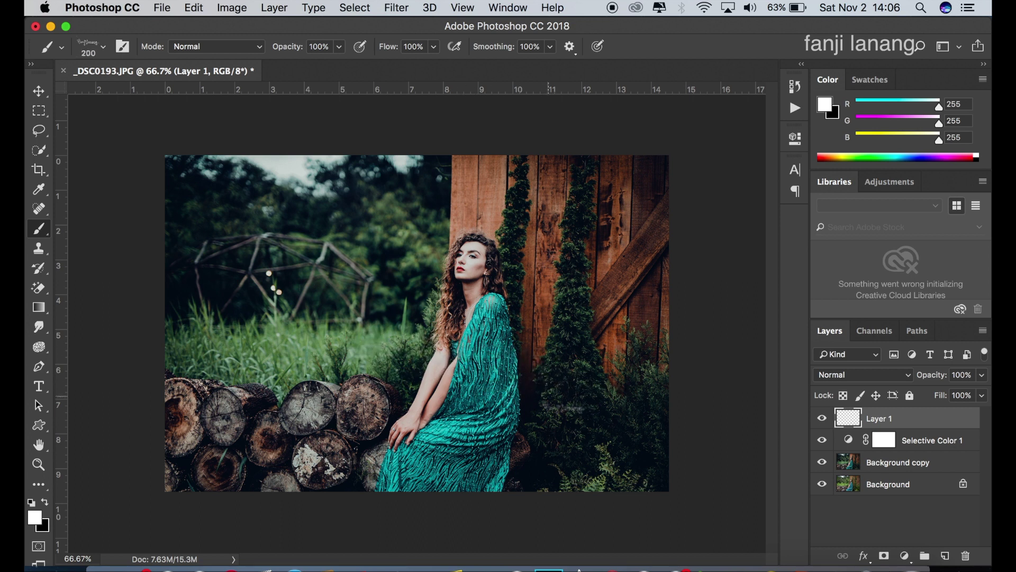
{"action": "key", "text": "bracketright"}
{"action": "key", "text": "bracketright"}
{"action": "key", "text": "bracketright"}
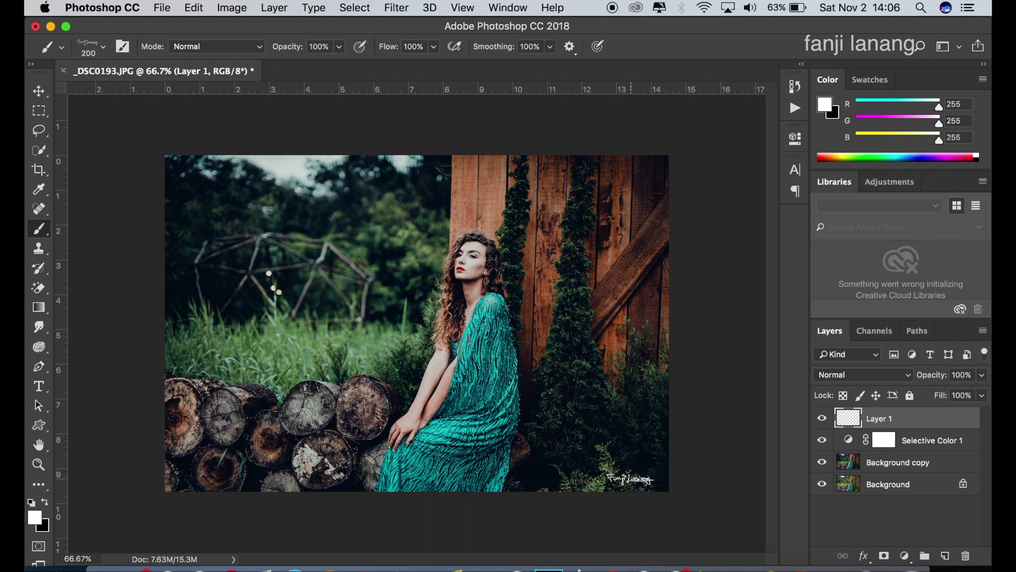